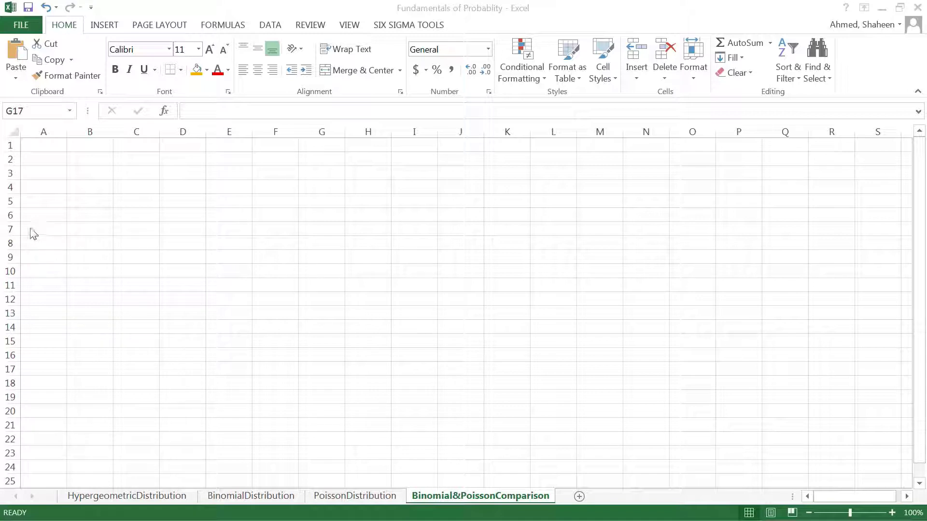
- Enter header X in A1 and fill values 0 through 20 down A2:A22
left_click(46, 146)
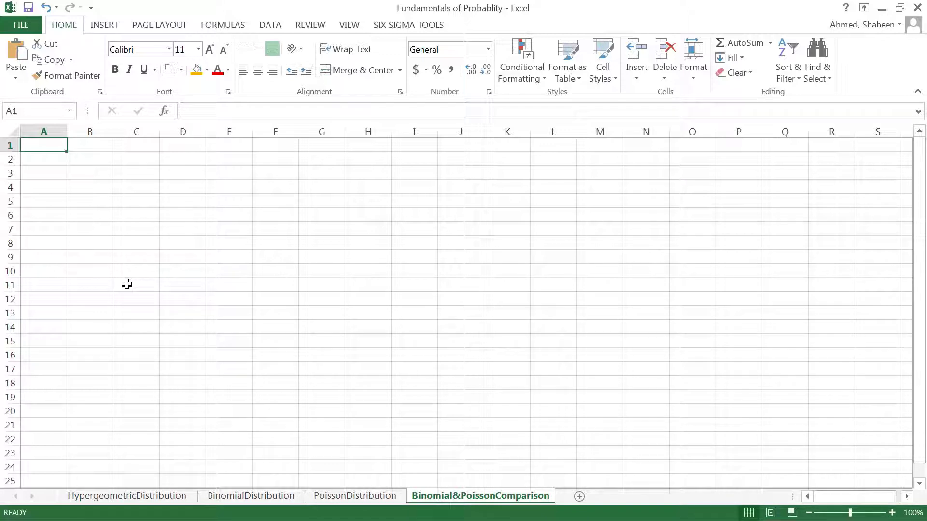
type("X")
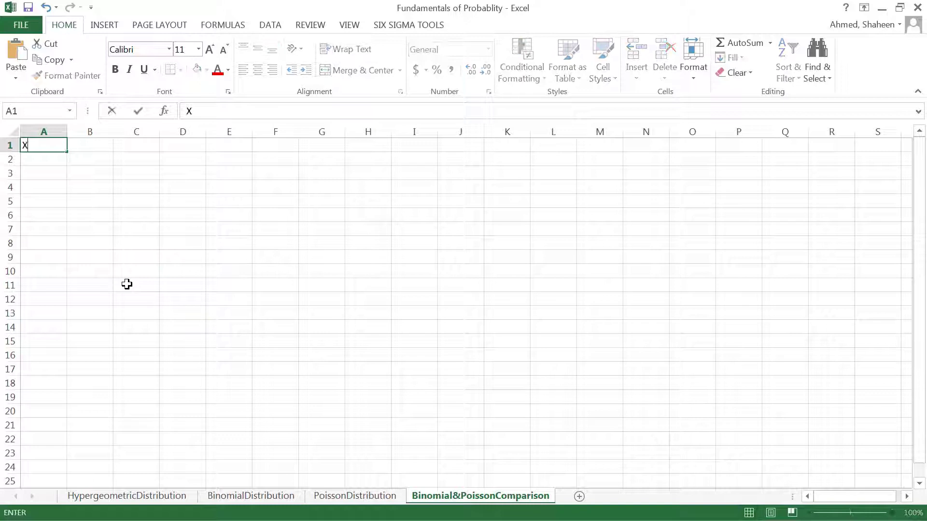
key("Return")
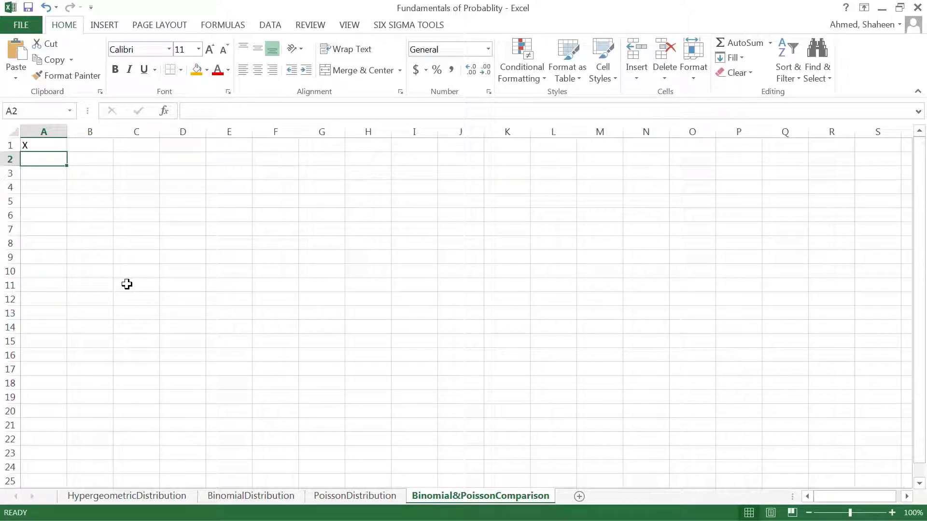
type("0")
key("Return")
type("1")
key("Return")
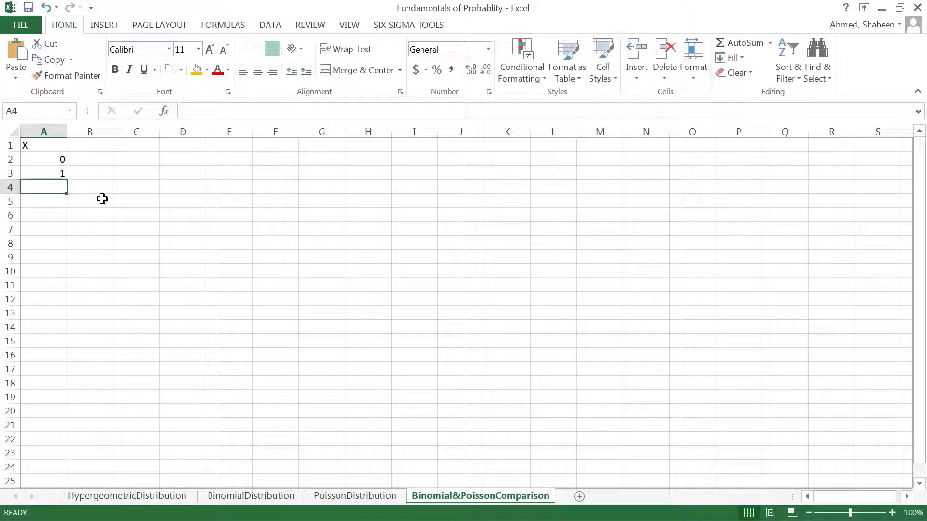
type("2")
key("Return")
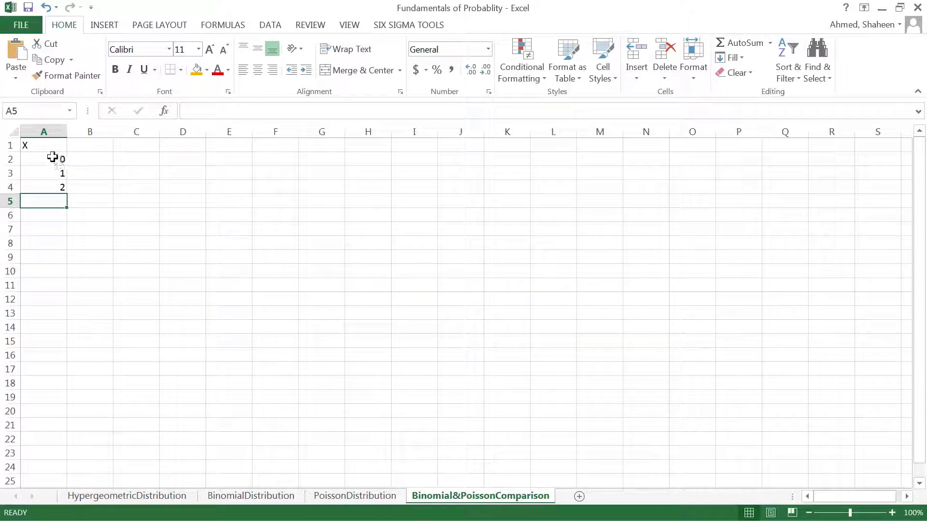
left_click_drag(52, 158, 68, 452)
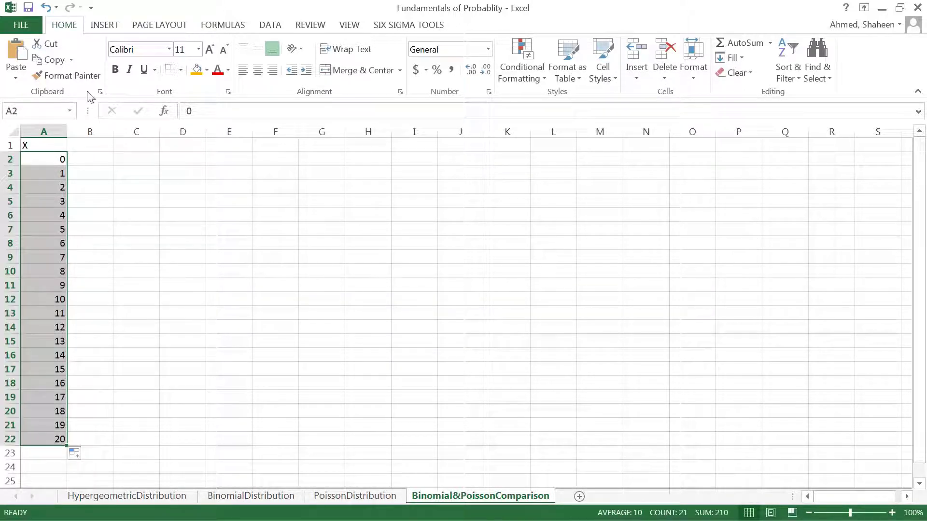
- Autofit column A and add headers Binomial in B1 and Poisson in C1
double_click(67, 131)
left_click(68, 150)
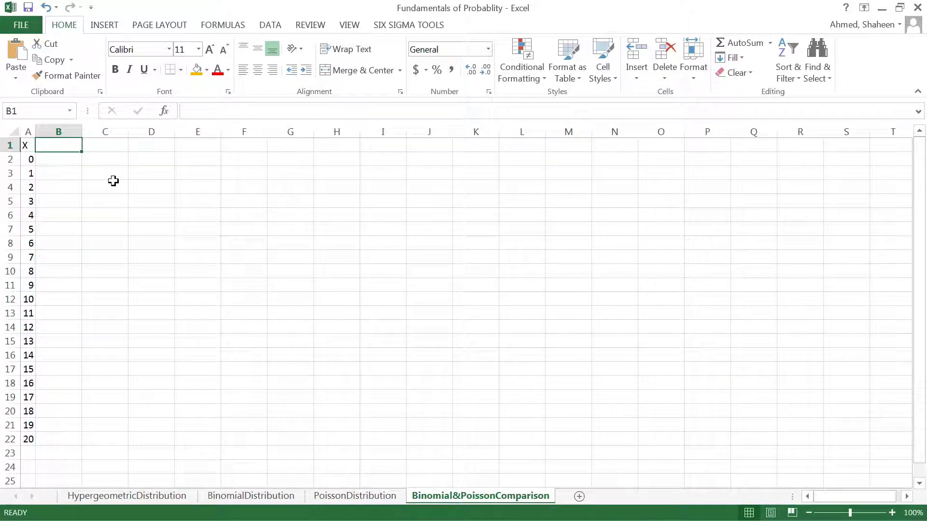
type("Binomi")
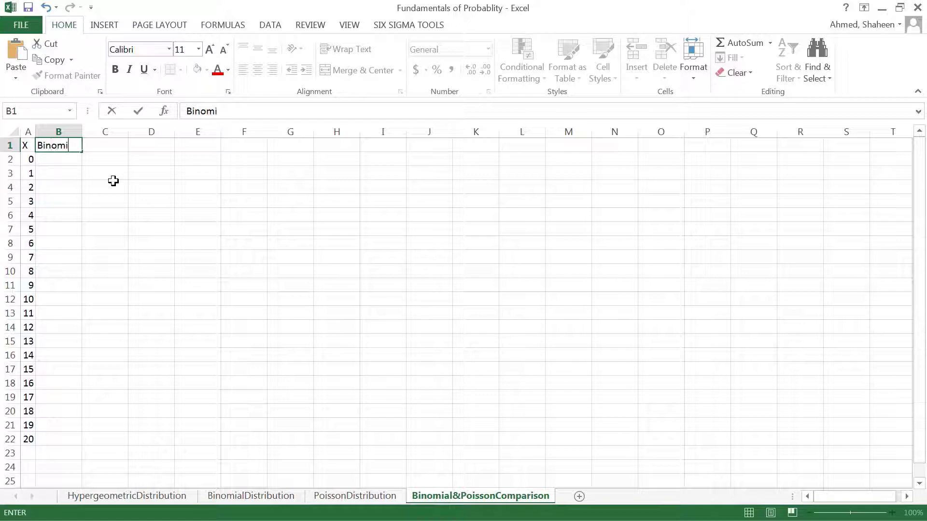
type("al")
key("Tab")
type("Pos")
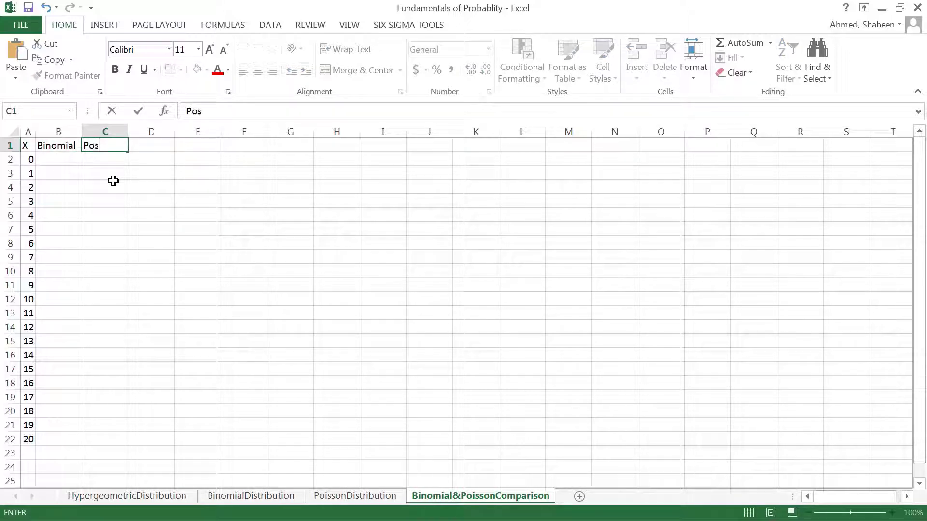
key("BackSpace")
type("isson")
key("Return")
key("Right")
key("Right")
key("Right")
key("Right")
key("Right")
key("Right")
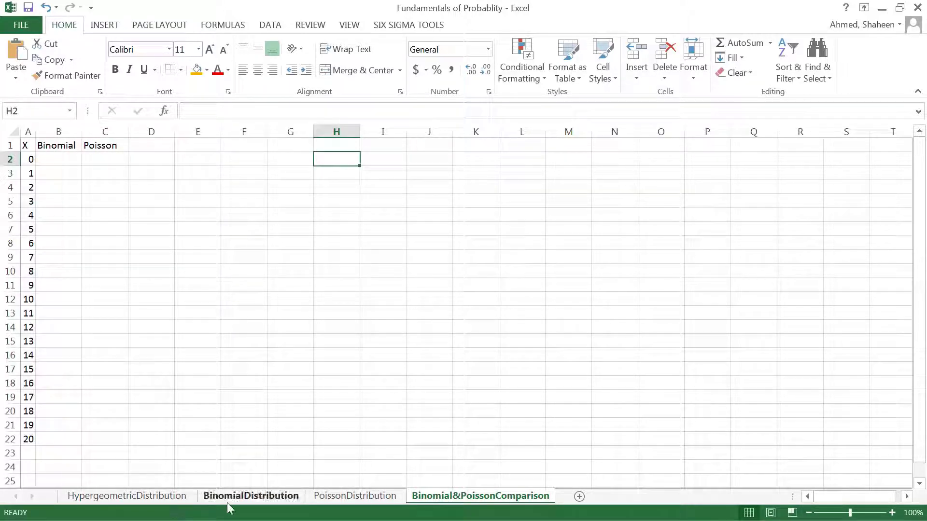
left_click(251, 496)
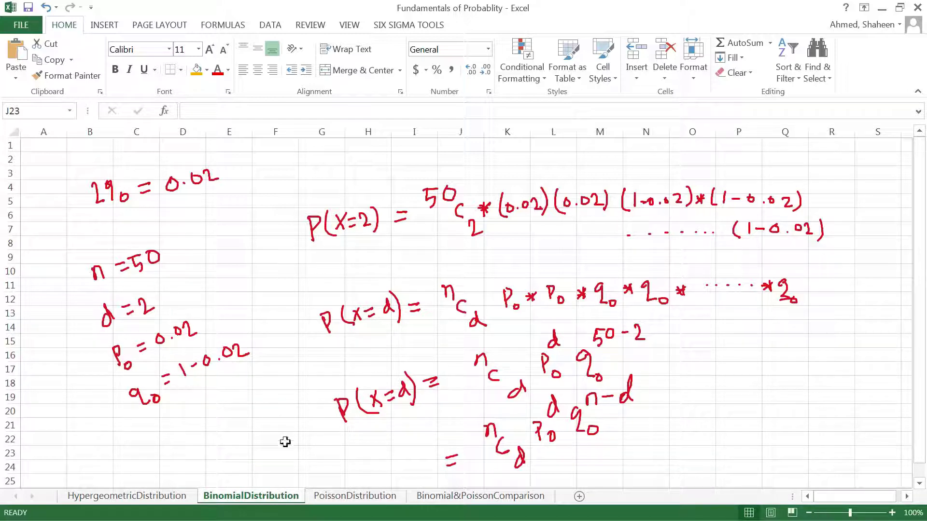
left_click(434, 498)
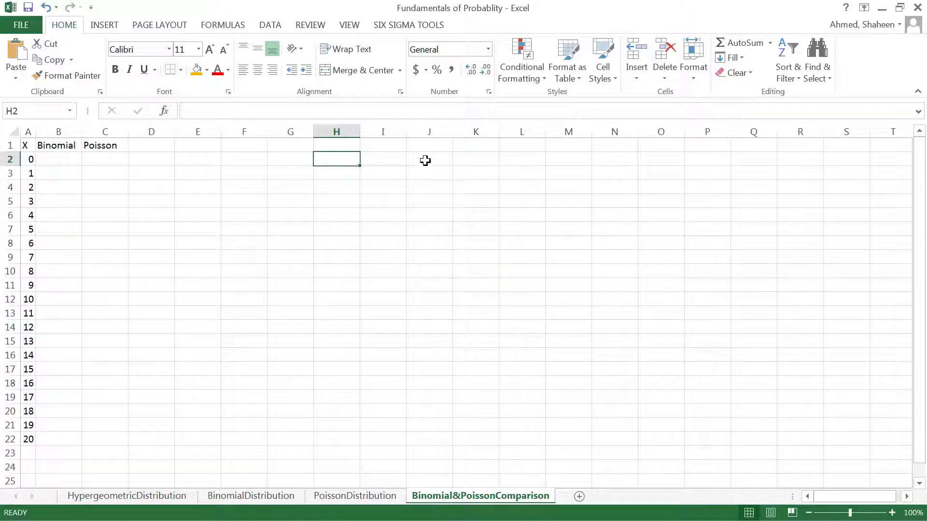
left_click(425, 161)
scroll(510, 325, "up", 5)
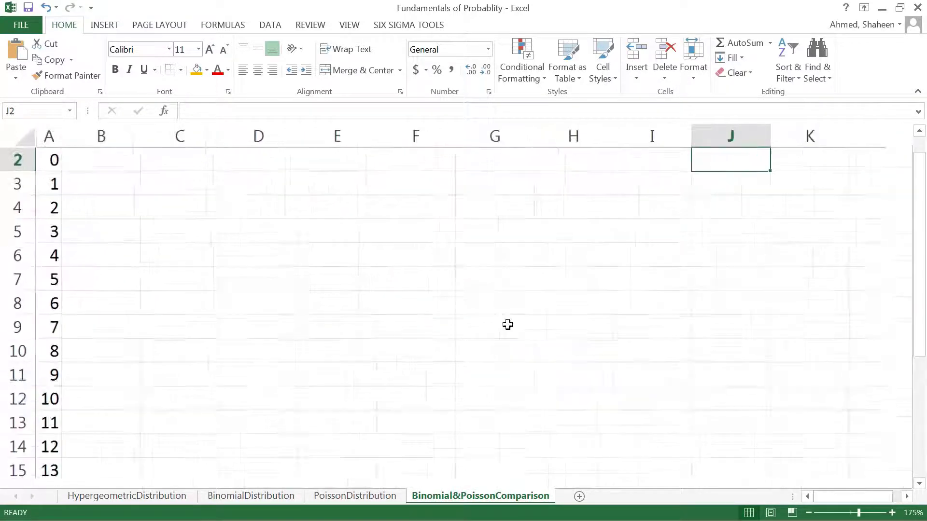
scroll(508, 325, "up", 3)
left_click_drag(831, 497, 816, 497)
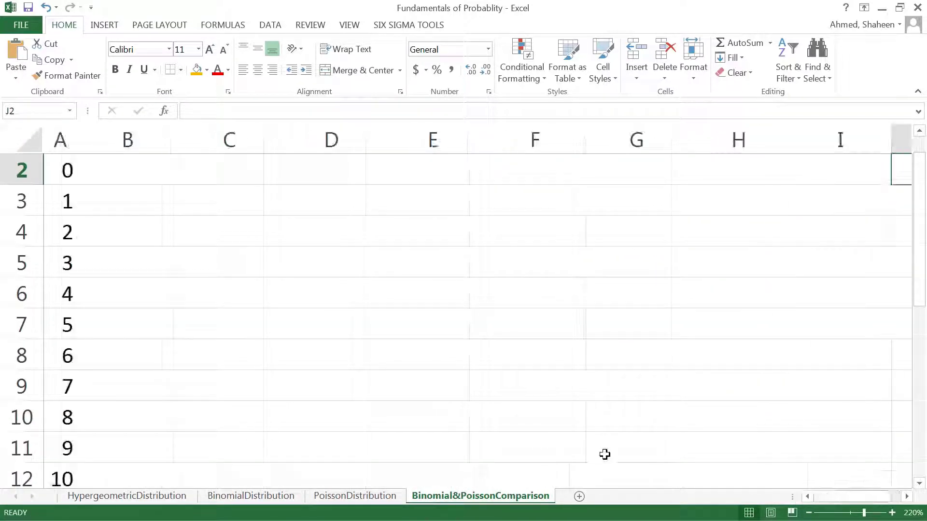
scroll(552, 415, "up", 1)
scroll(546, 401, "down", 1)
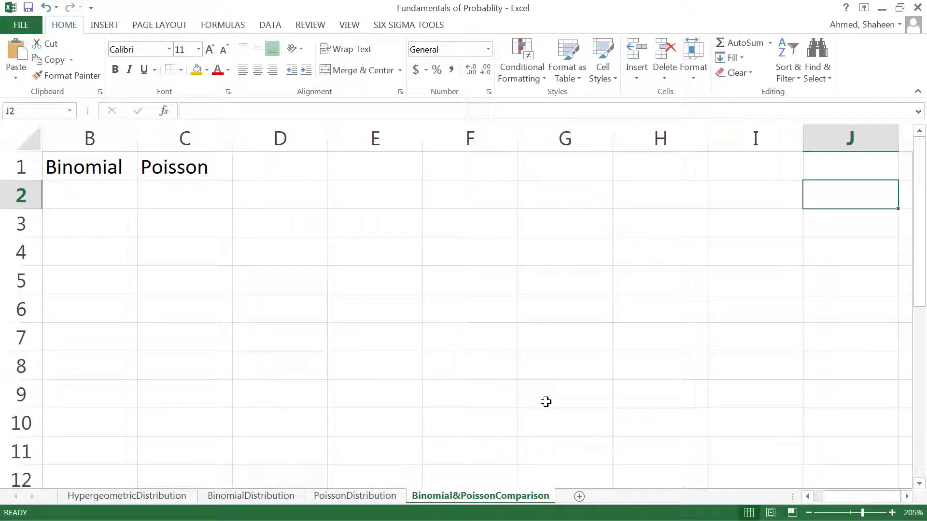
scroll(544, 402, "down", 2)
- Label H2 'n=' and enter the sample size 50 in I2
left_click(583, 190)
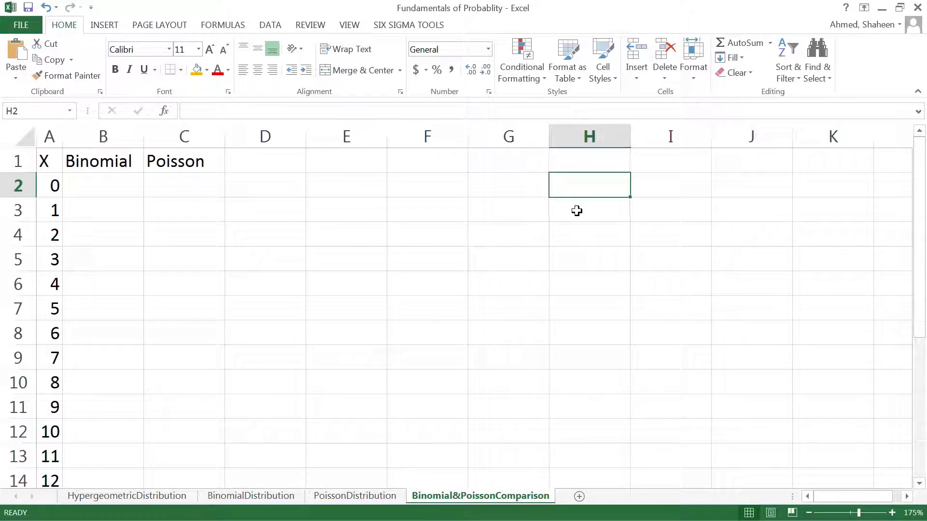
type("n=")
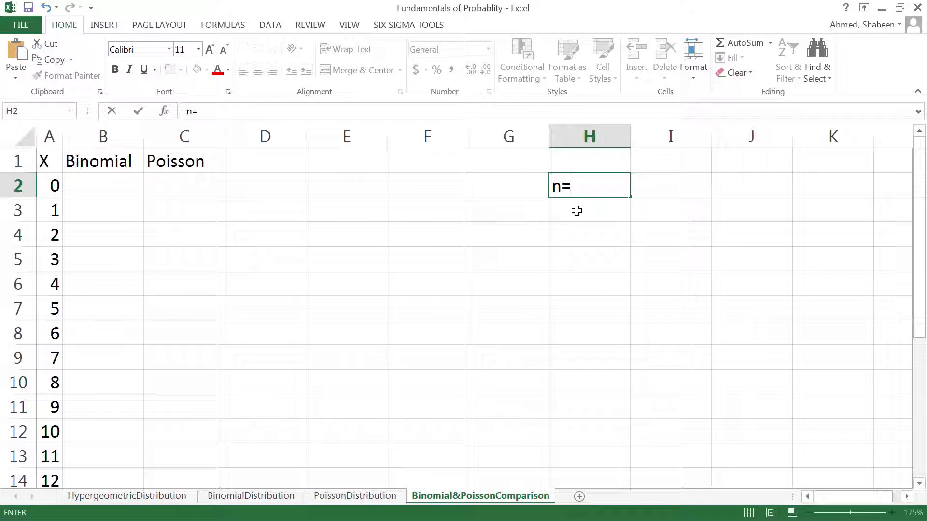
key("Tab")
type("5")
key("Return")
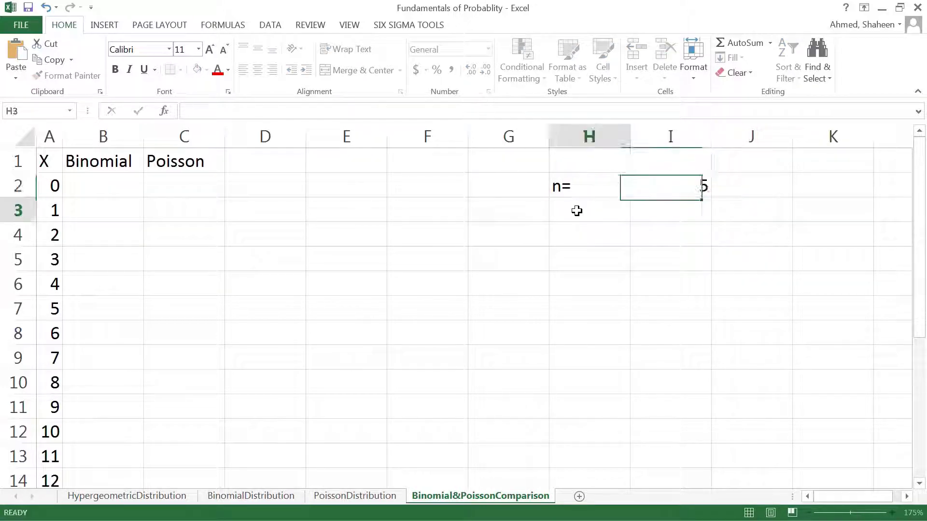
key("Up")
key("Right")
type("50")
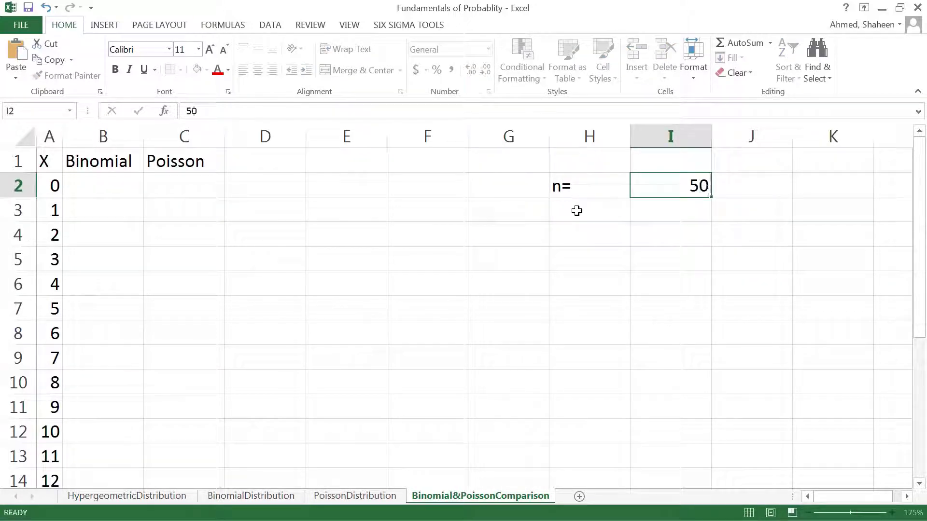
key("Return")
- Add d = 2 and p = 0.02 in H3:I4
left_click(577, 211)
type("d")
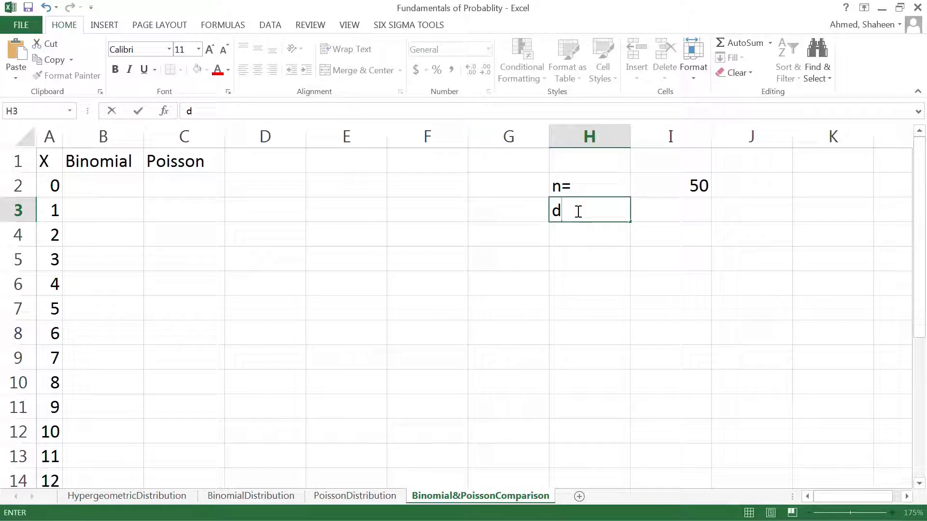
key("Tab")
type("2")
key("Return")
key("Left")
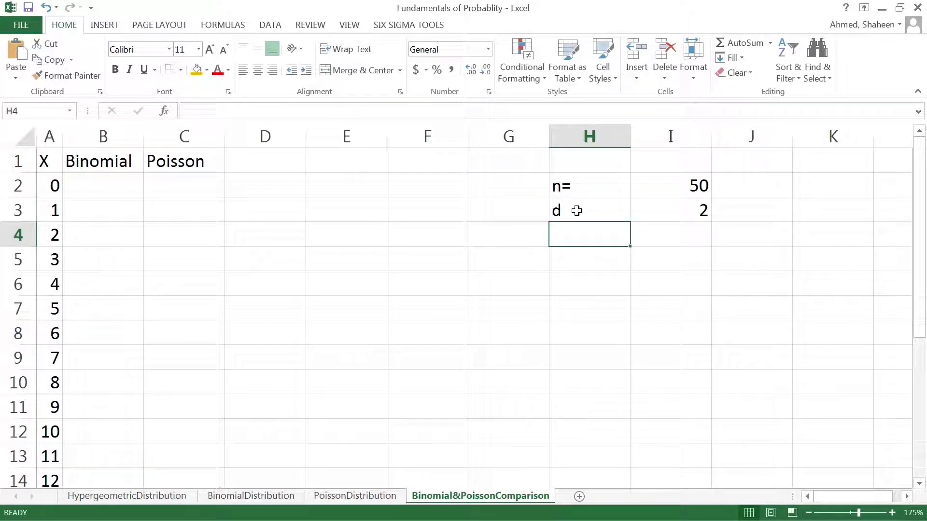
type("p")
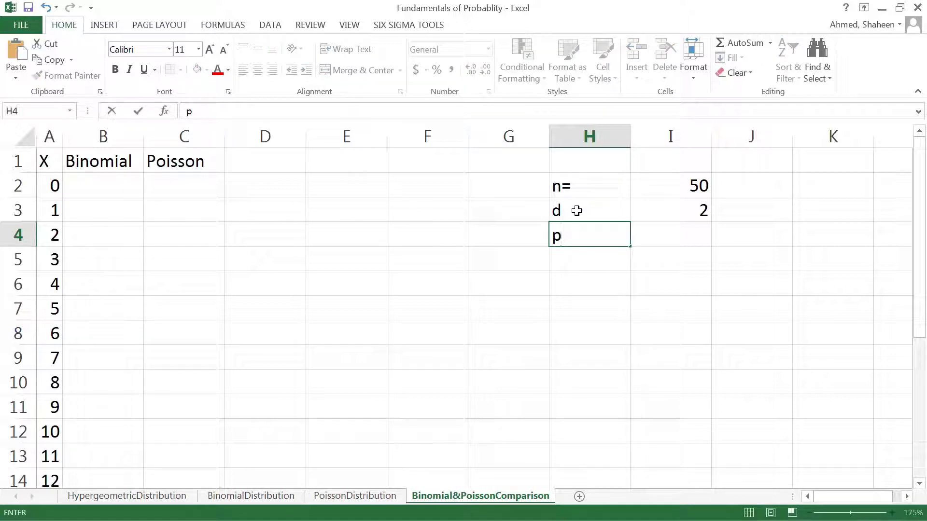
key("Right")
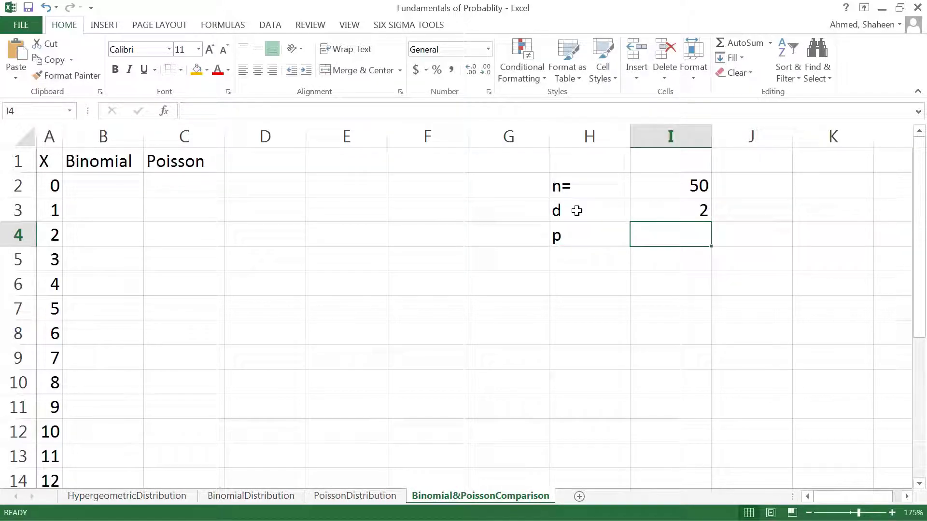
type("0.02")
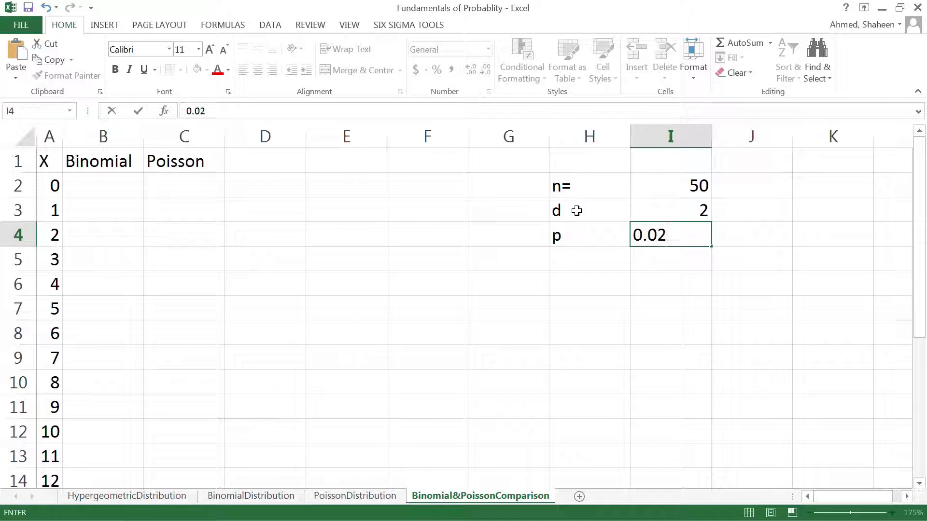
key("Return")
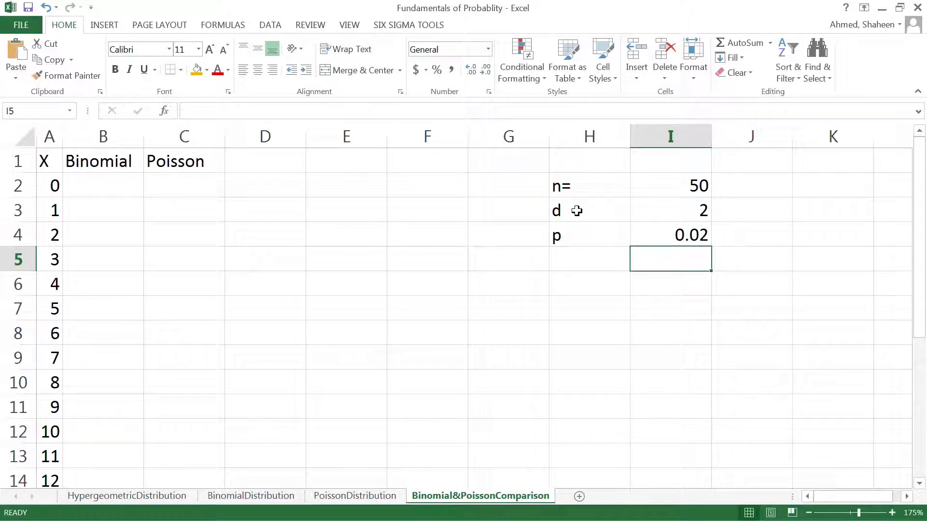
- Label H5 'np' and compute it in I5 with =I4*I2, giving 1
key("Left")
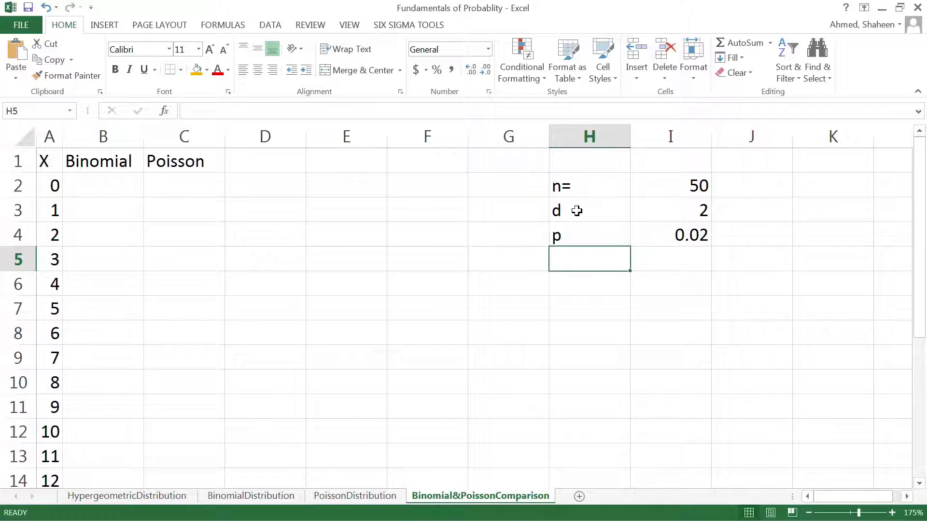
type("np")
key("Tab")
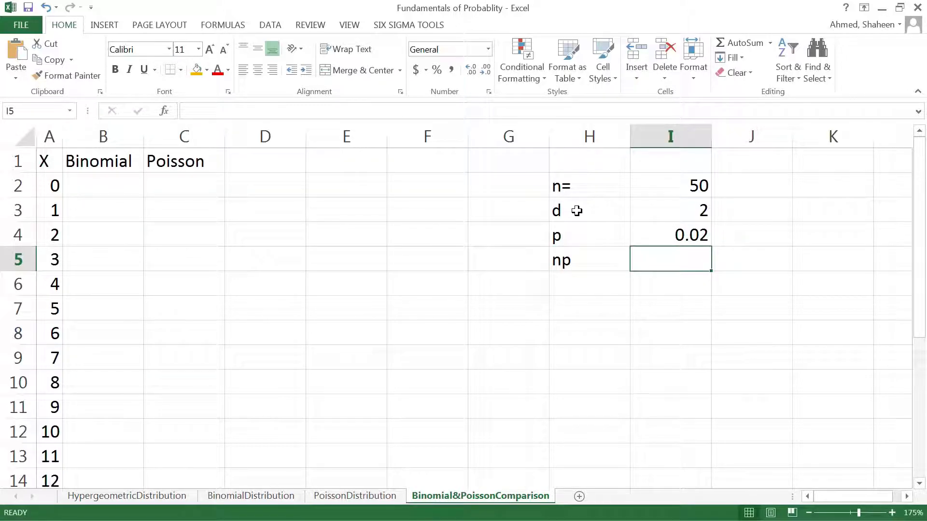
type("=")
left_click(682, 236)
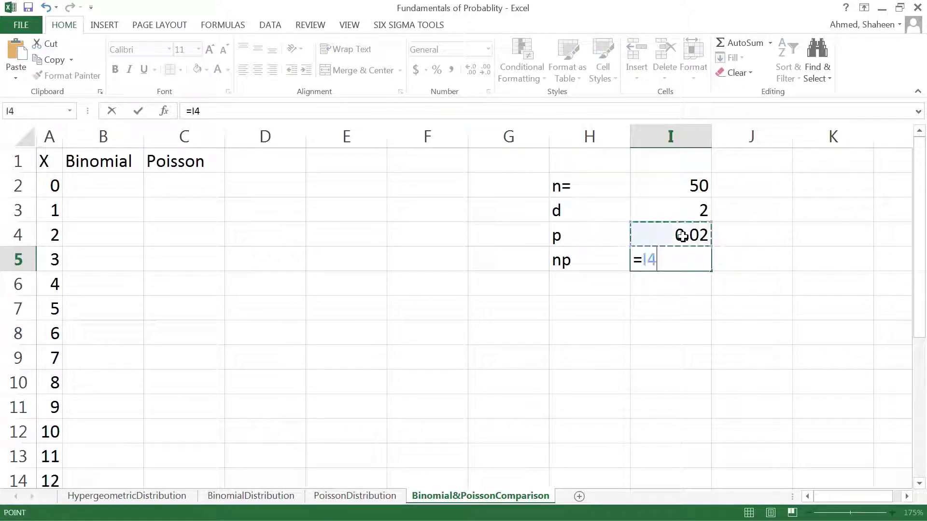
type("*")
left_click(676, 181)
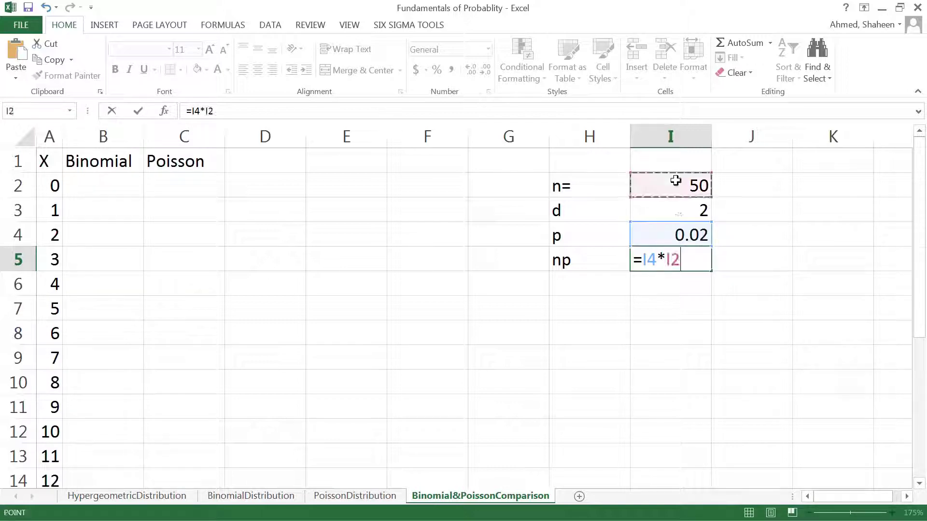
key("Return")
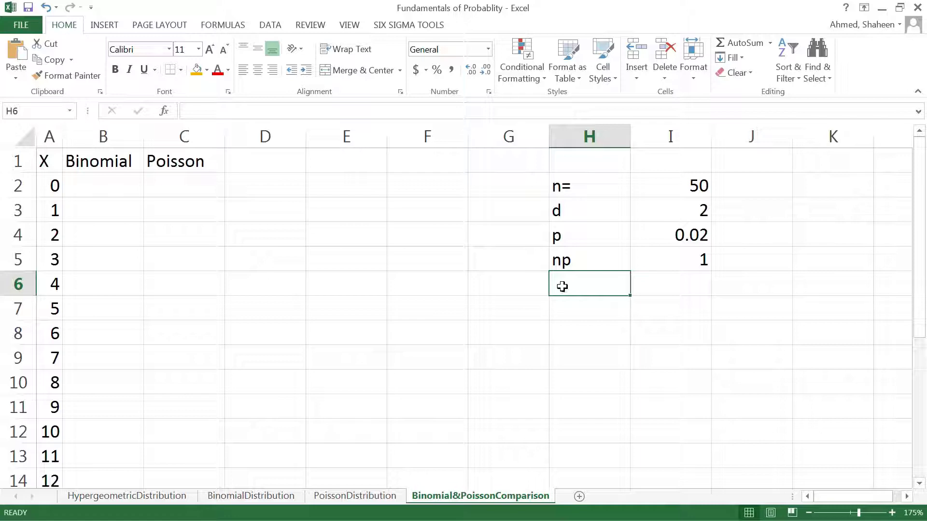
- Enter =BINOM.DIST(A2,$I$2,$I$4,0) in B2
left_click(108, 184)
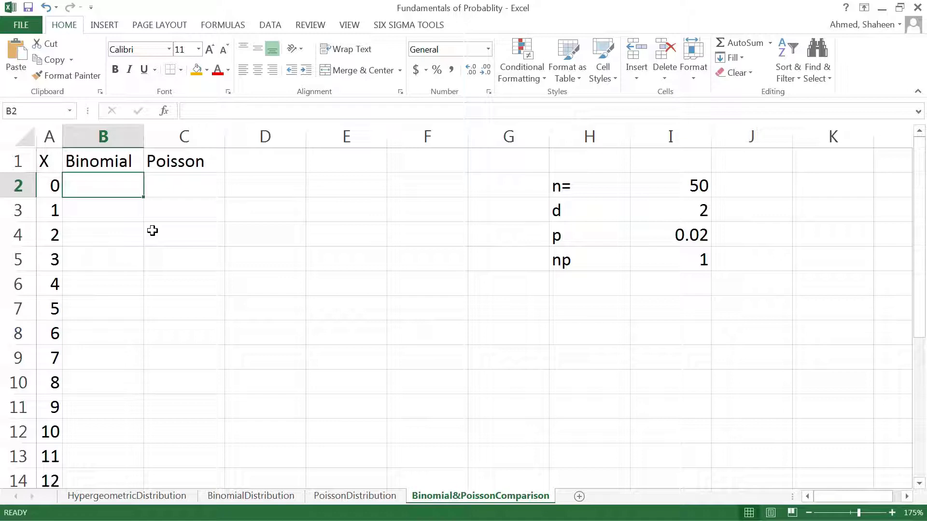
type("BI")
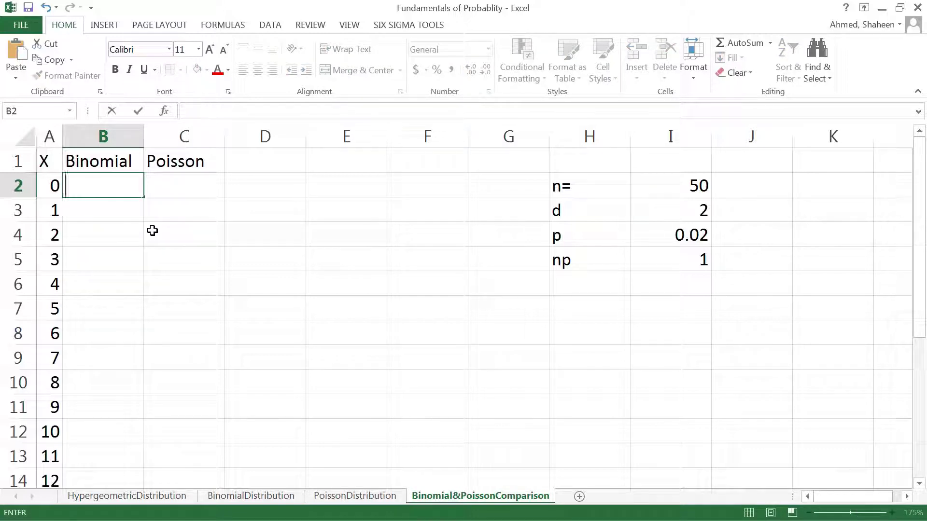
type("=B")
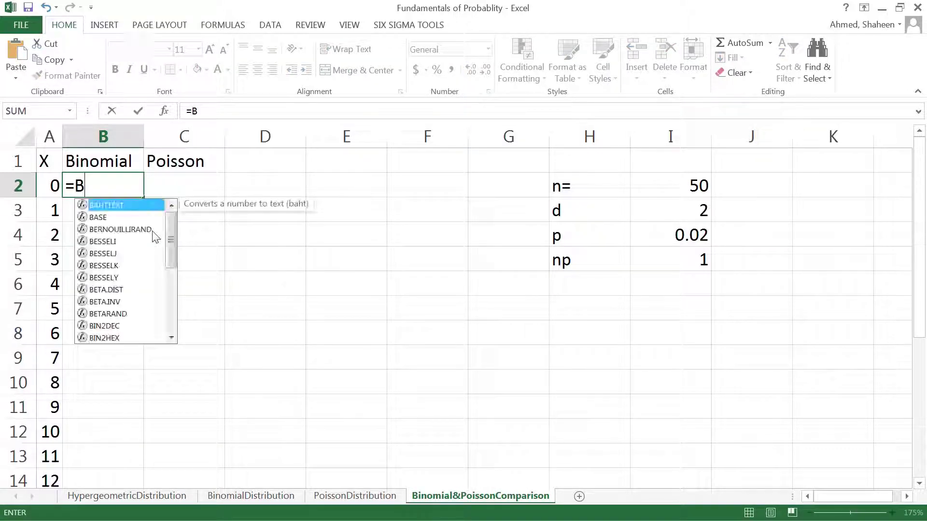
type("INOM.")
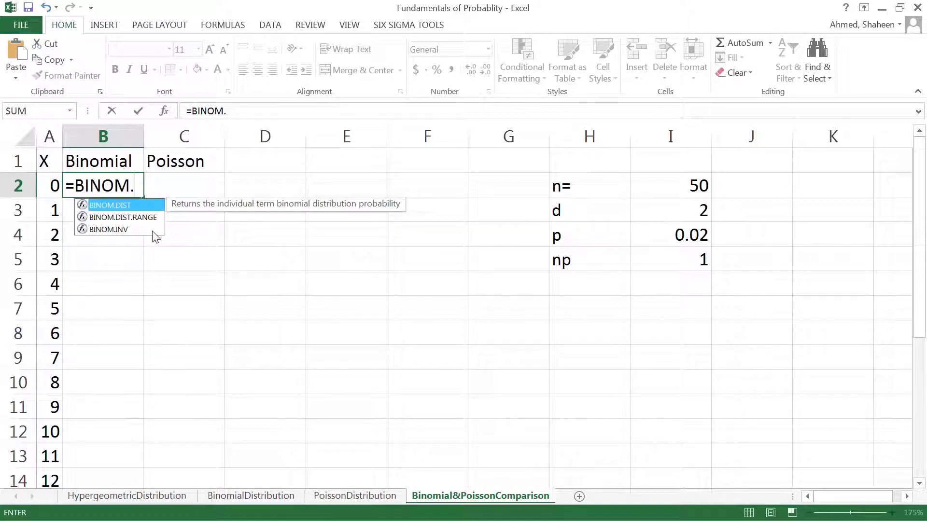
type("DIST")
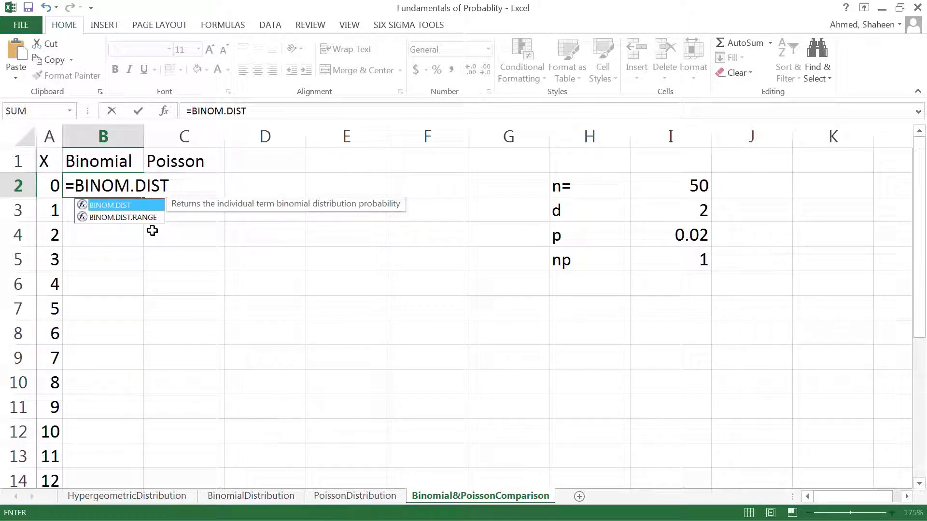
type("(")
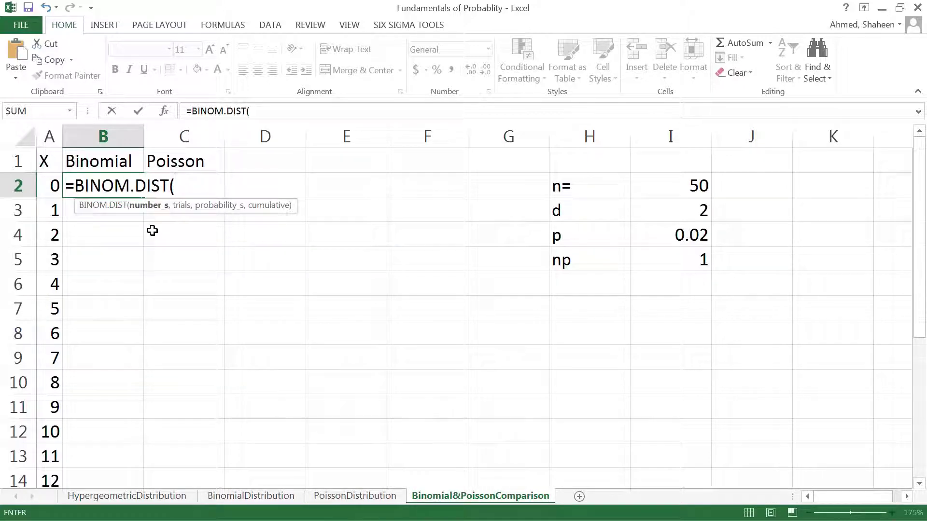
left_click(49, 188)
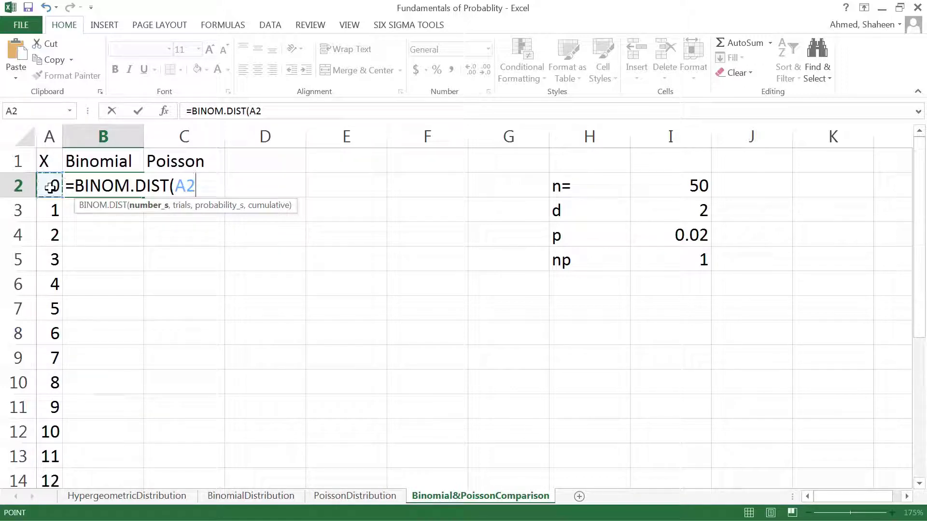
type(",")
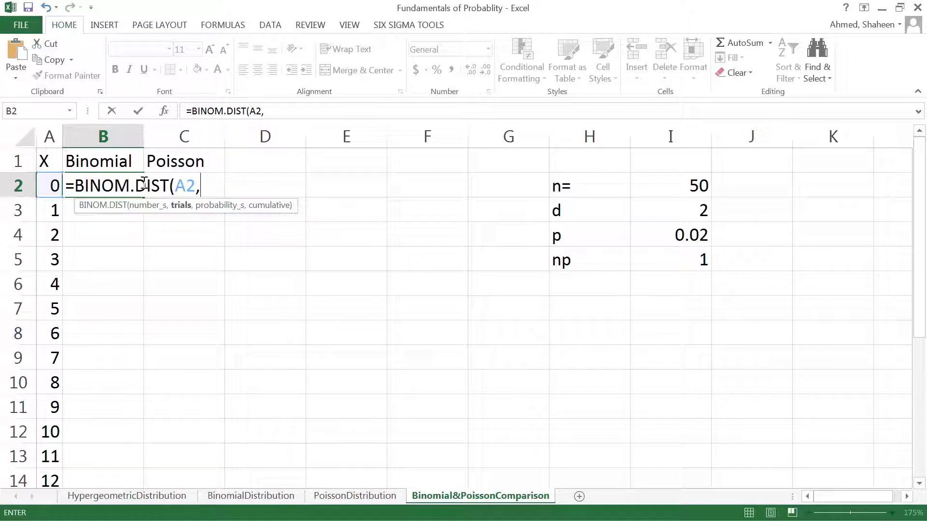
left_click(687, 185)
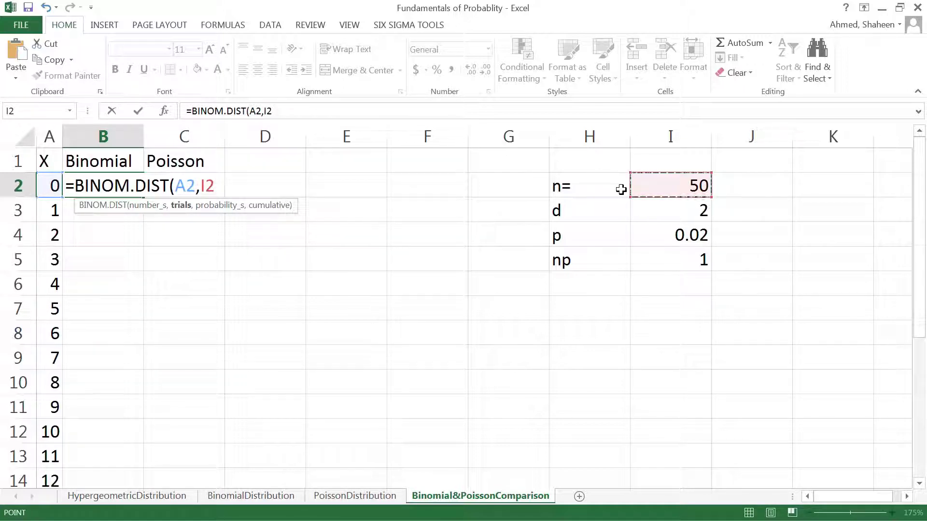
key("F4")
type(",")
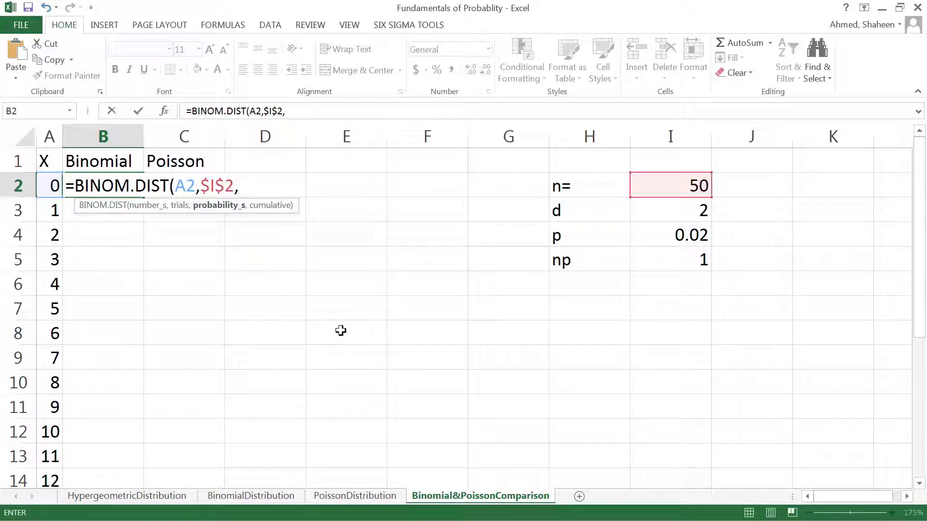
left_click(680, 233)
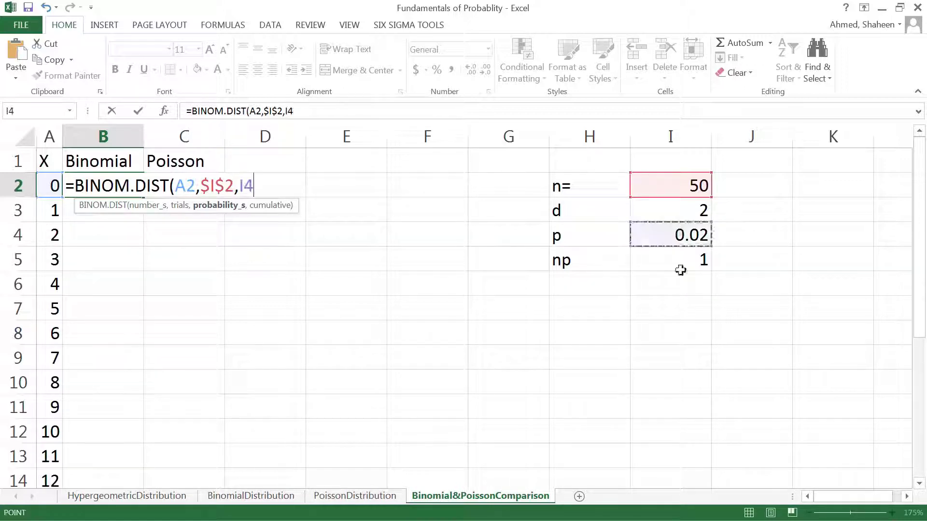
key("F4")
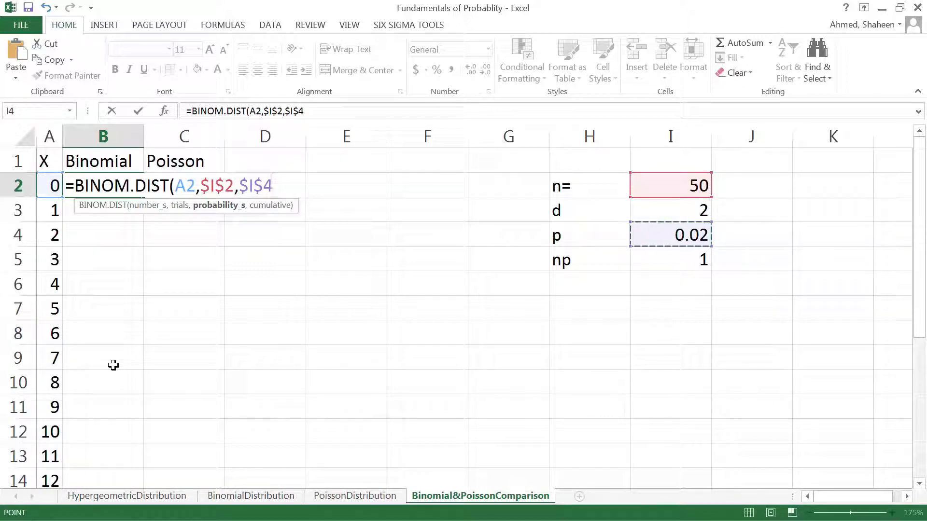
type(",0")
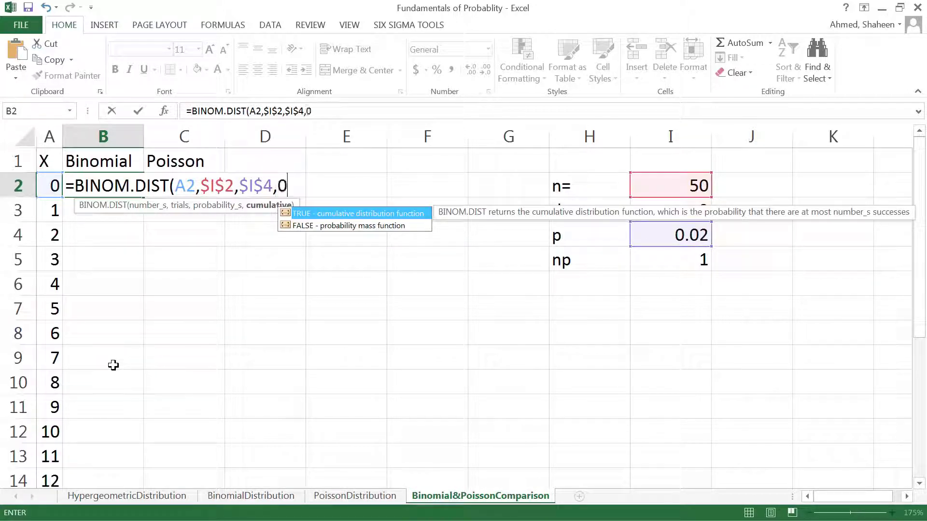
type(")")
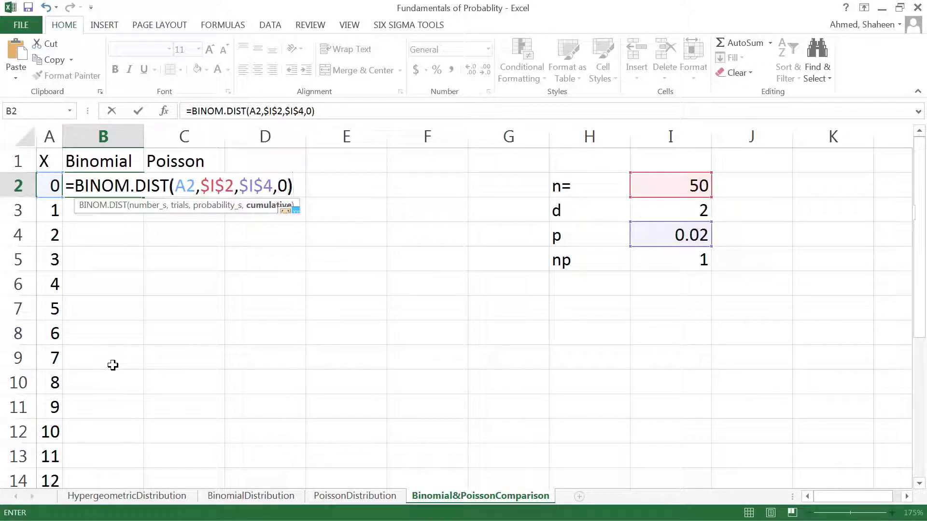
key("Return")
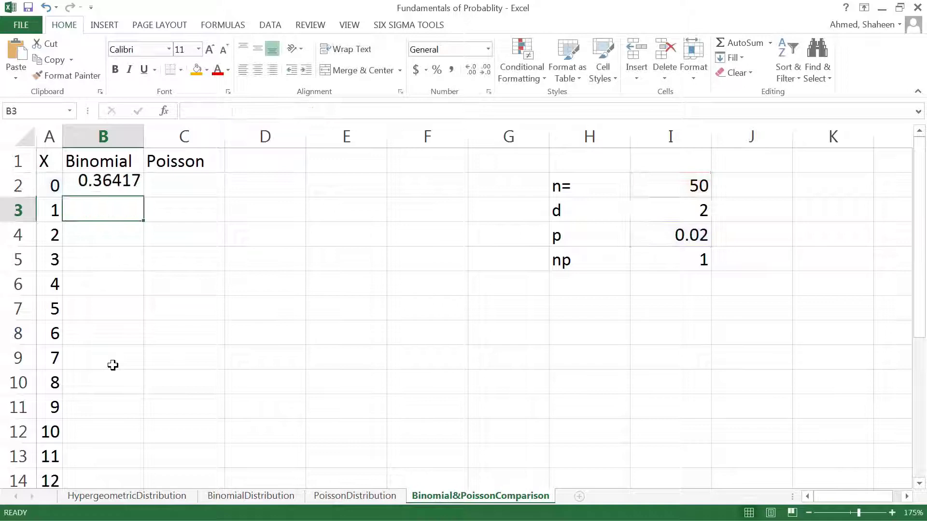
- Copy the B2 binomial formula down column B for all X values
left_click(119, 184)
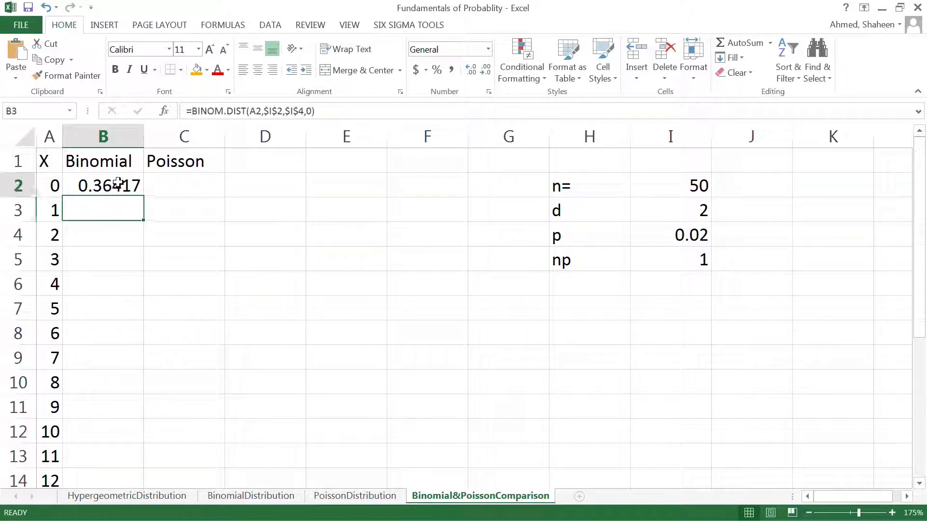
double_click(143, 196)
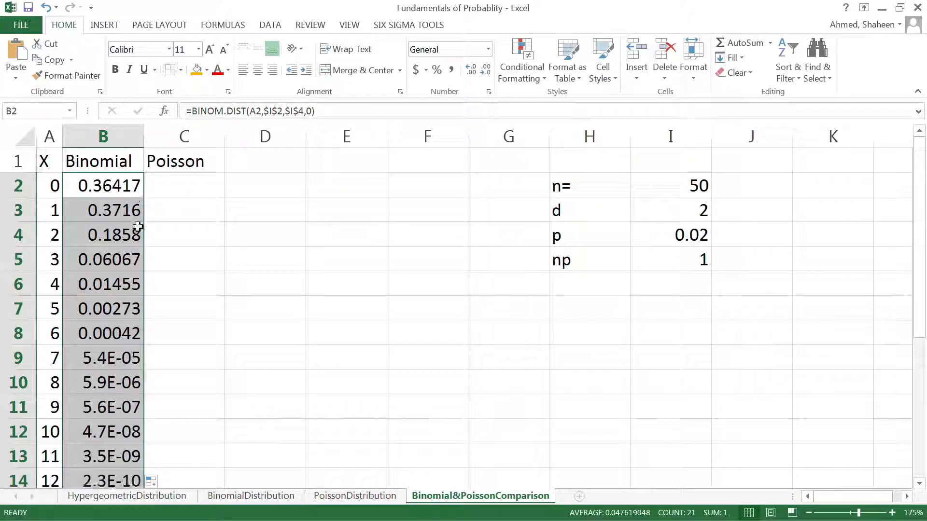
scroll(167, 265, "down", 3)
scroll(167, 266, "up", 3)
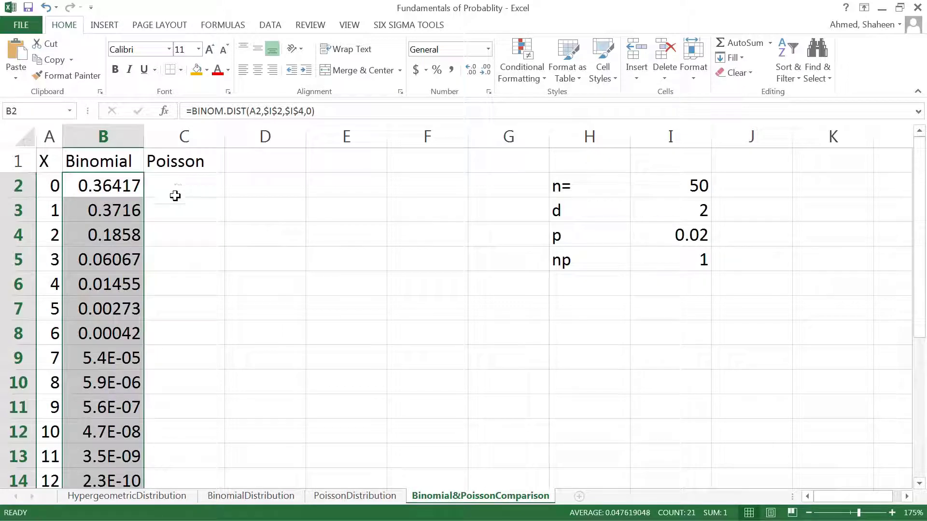
- Enter =POISSON.DIST(A2,$I$5,0) in C2
left_click(191, 184)
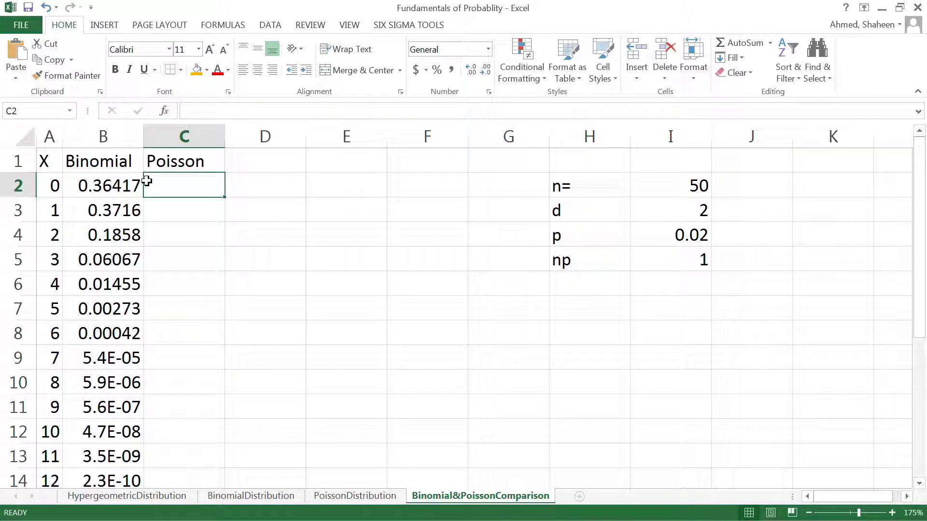
type("=P")
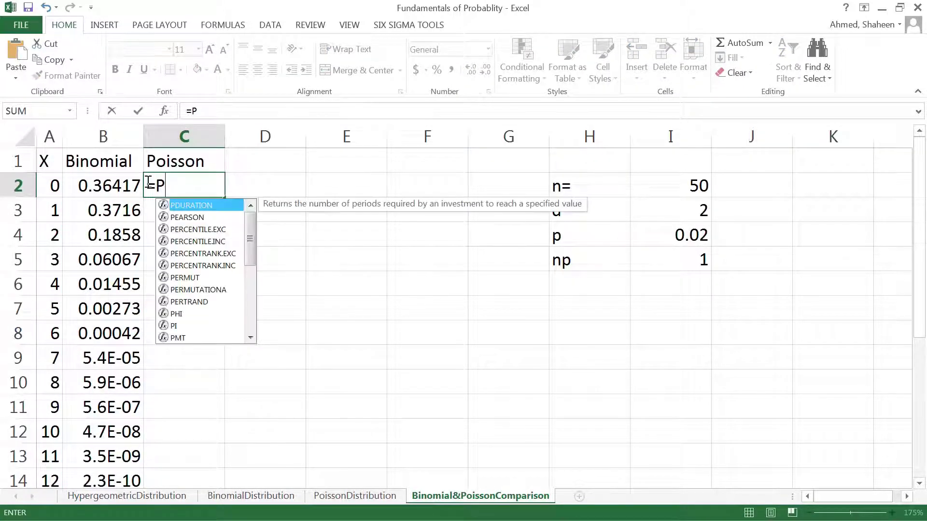
type("OIS")
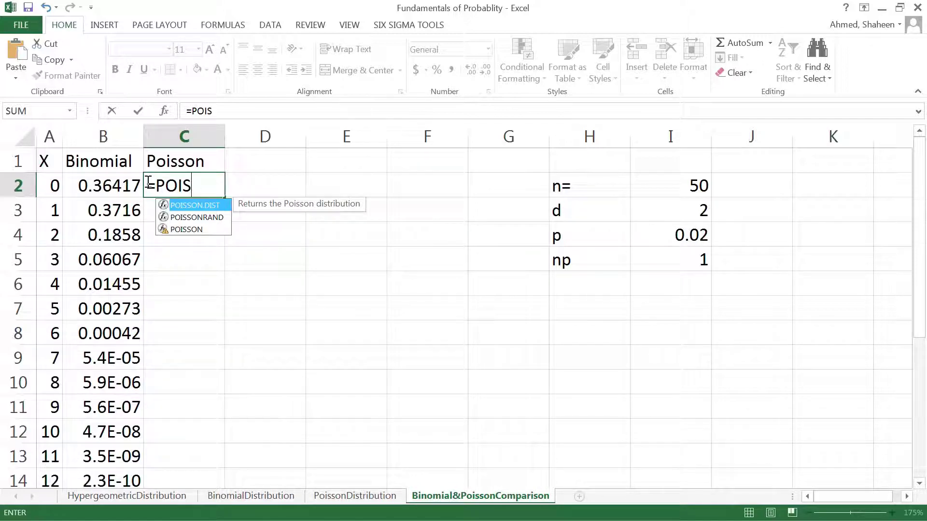
type("SON.DIST")
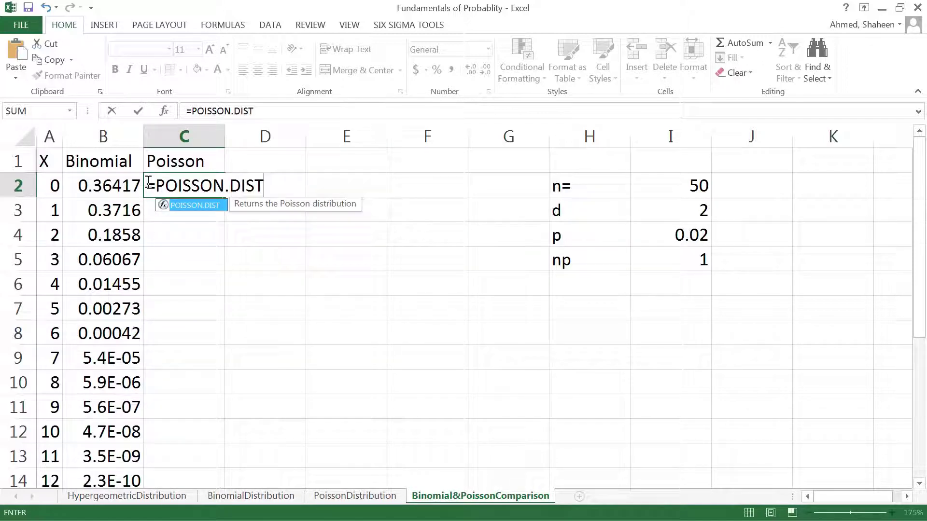
type("(")
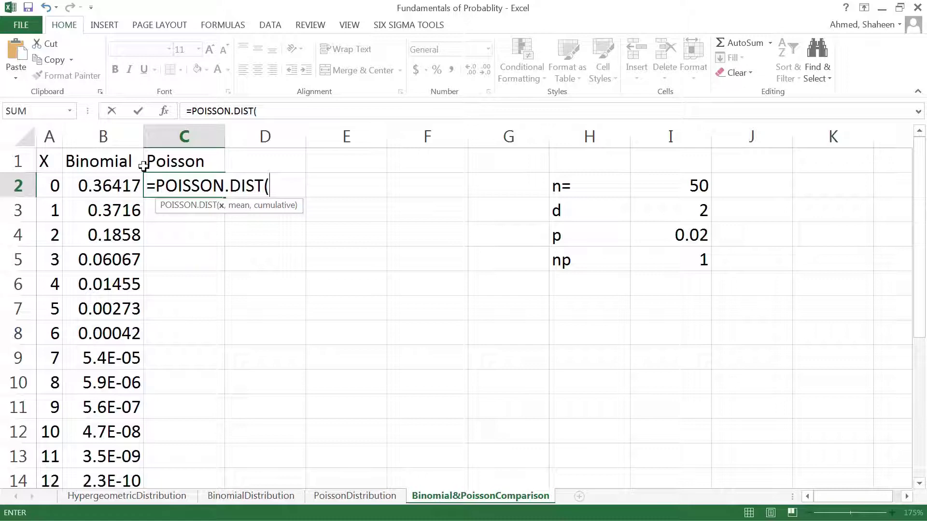
left_click(56, 186)
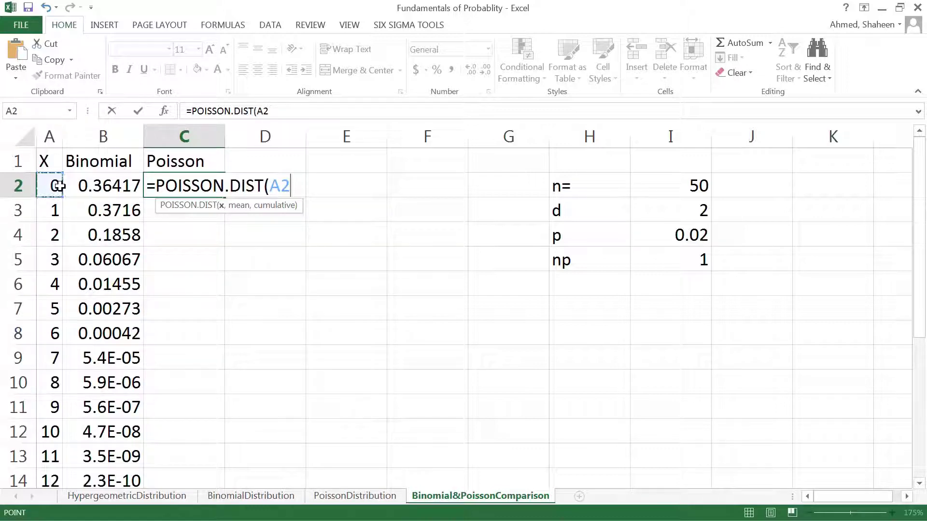
type(",")
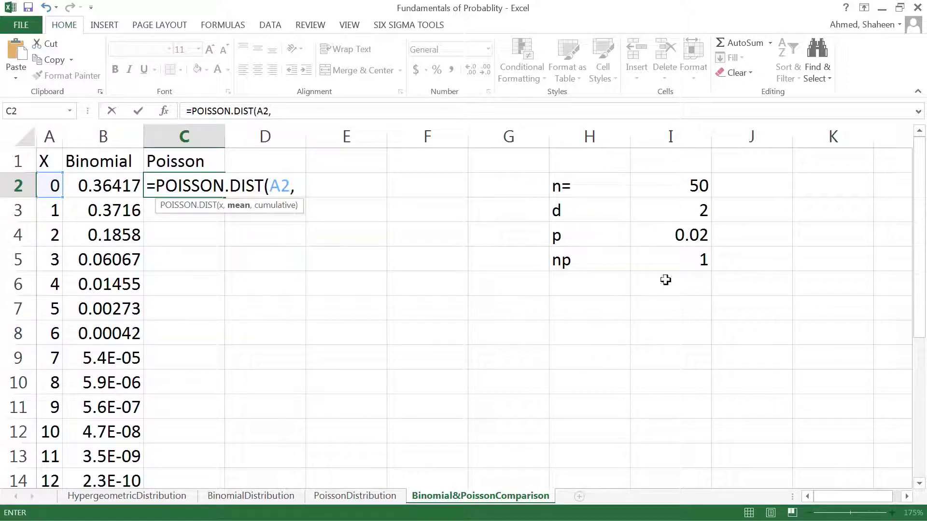
left_click(679, 260)
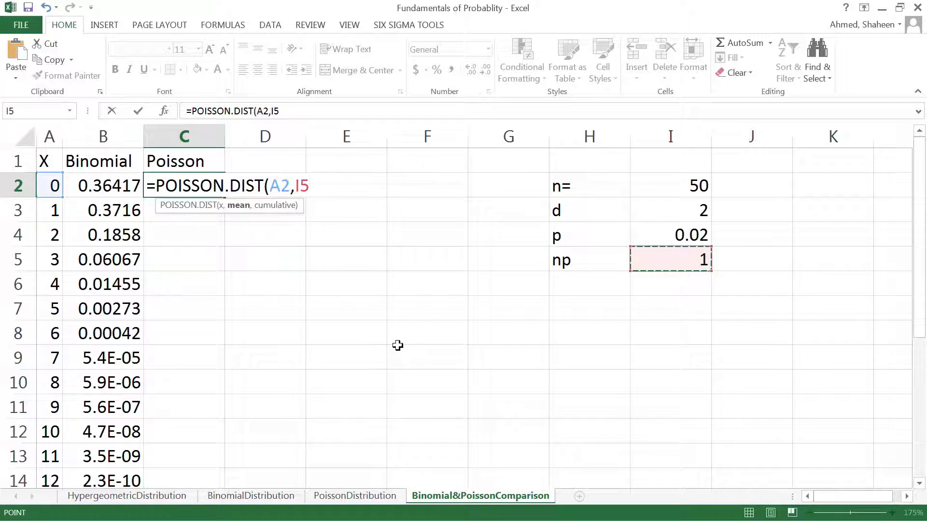
key("F4")
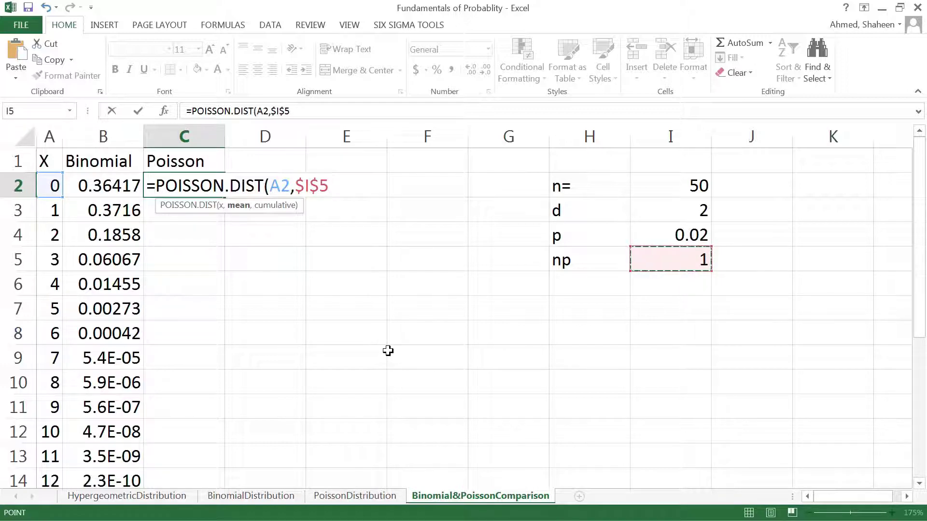
type(",0")
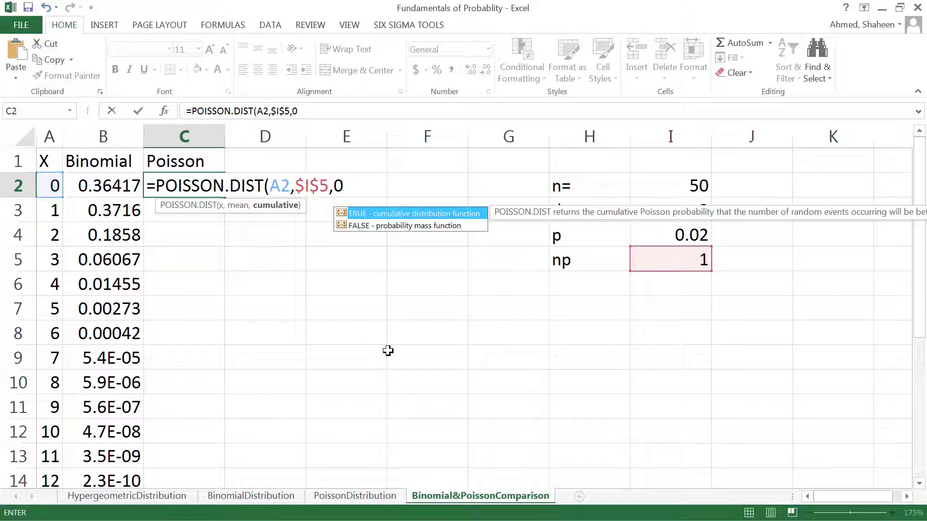
type(")")
key("Return")
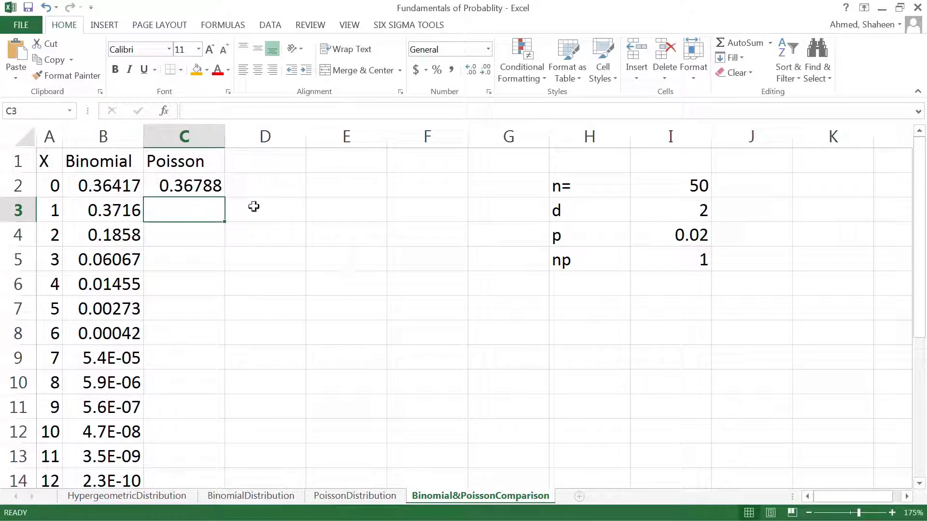
- Fill the Poisson formula down column C and recheck the C2 formula
left_click(192, 183)
double_click(227, 197)
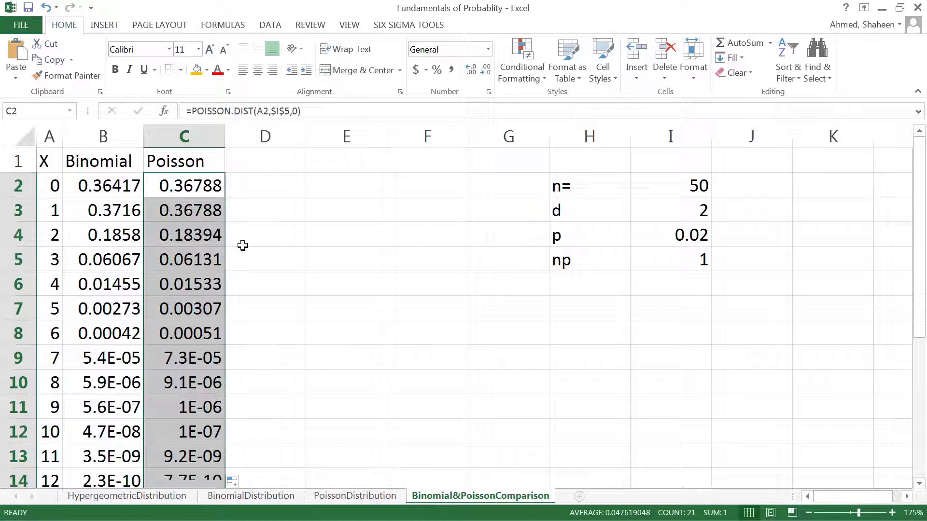
double_click(191, 184)
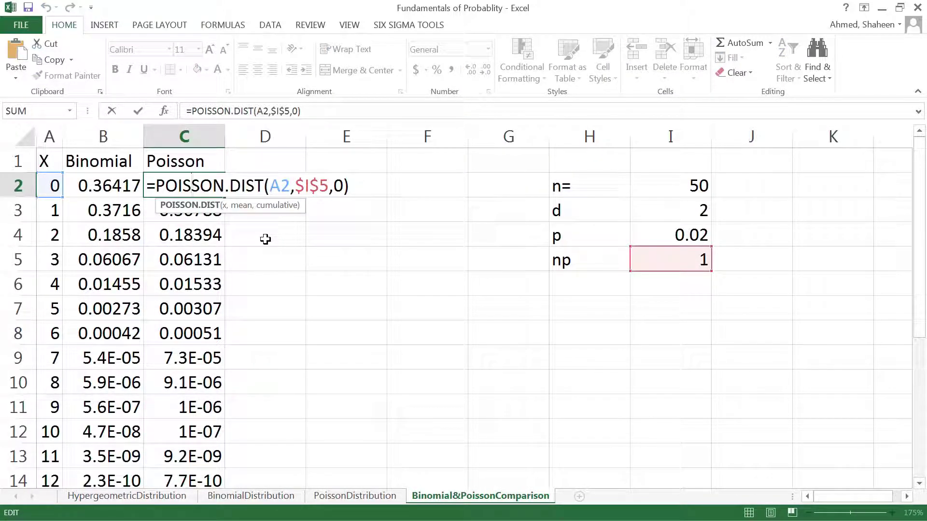
key("Return")
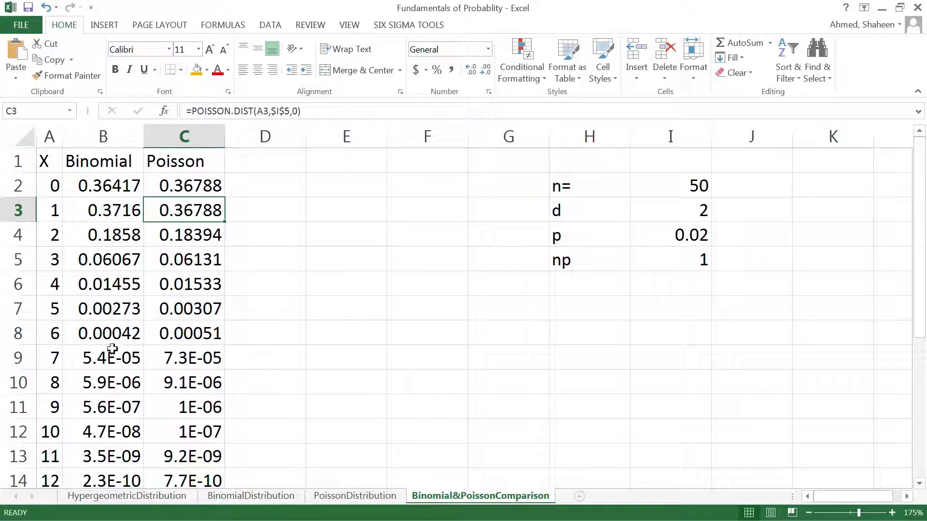
- Select columns A:C and insert a Scatter with Smooth Lines and Markers chart
left_click(53, 137)
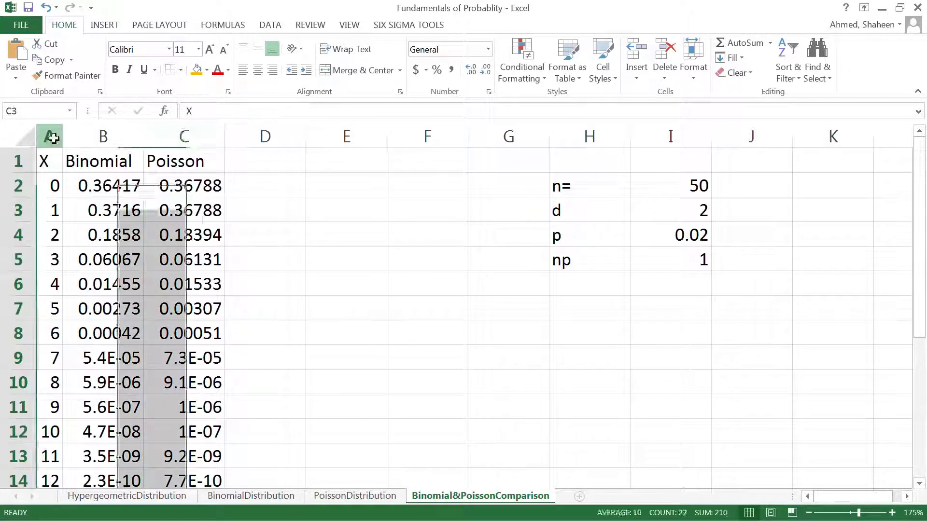
left_click_drag(53, 137, 184, 137)
left_click(105, 24)
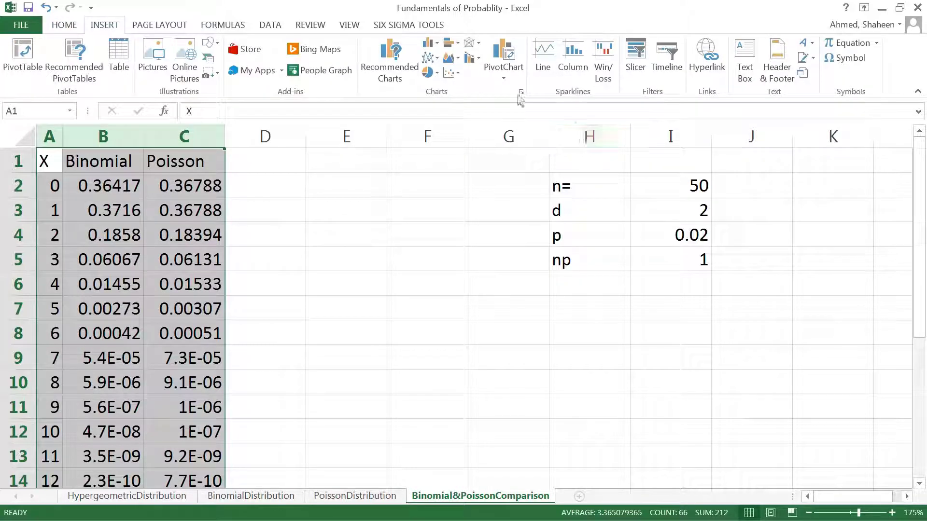
left_click(451, 73)
left_click(502, 123)
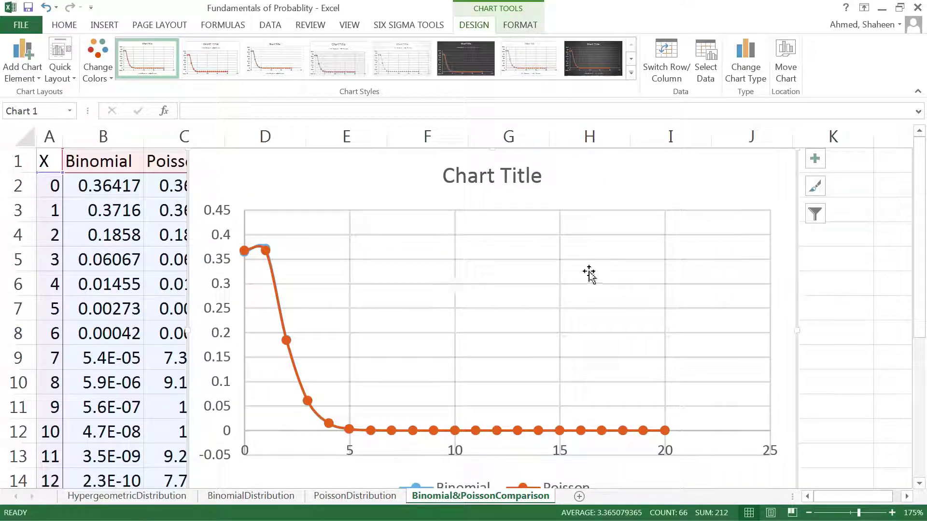
scroll(322, 365, "down", 1)
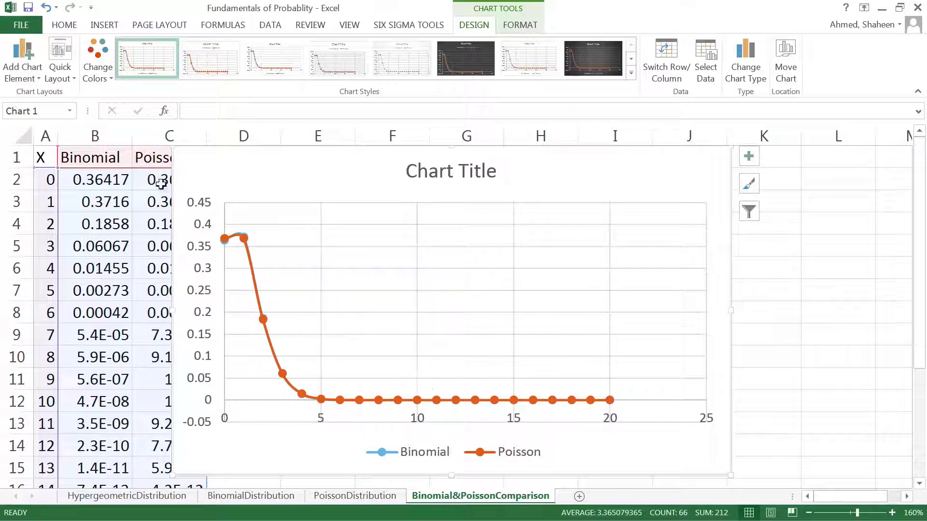
- Turn on axis titles and replace the vertical axis title with 'Probability'
left_click(749, 156)
left_click(779, 191)
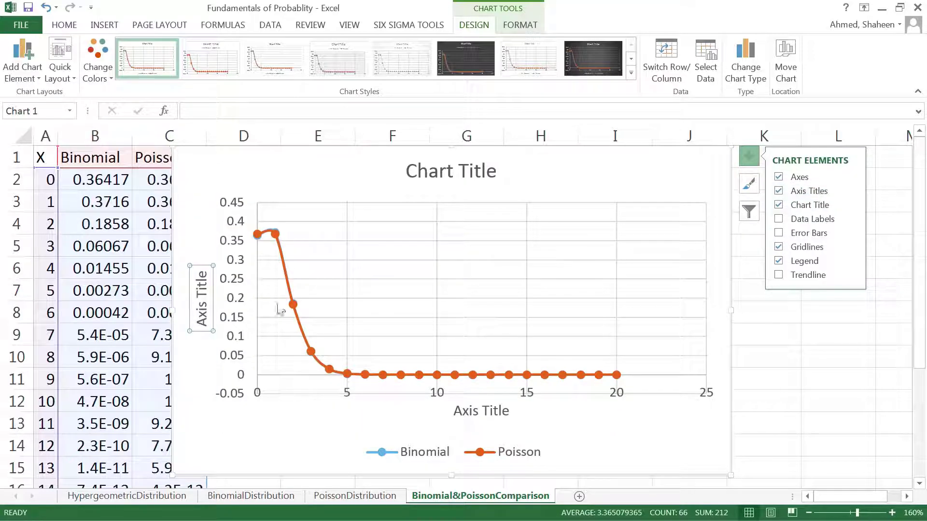
double_click(211, 279)
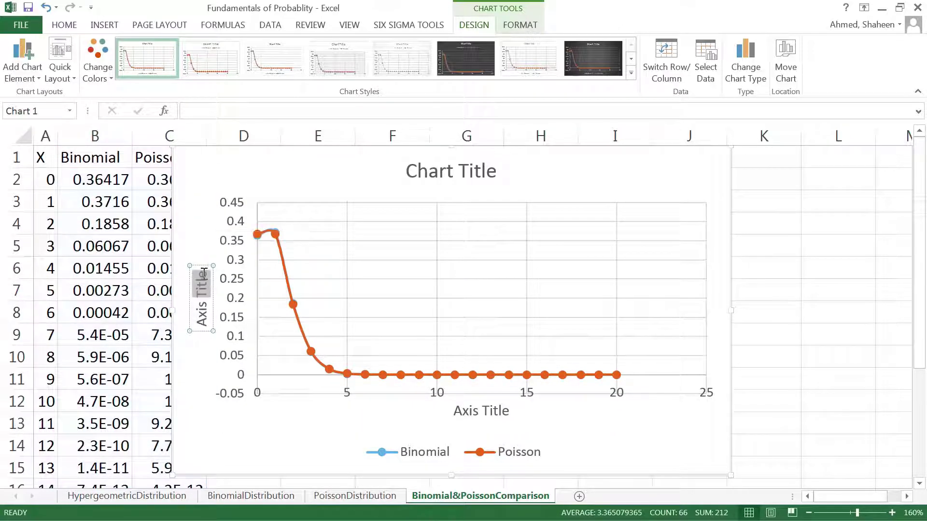
left_click_drag(206, 270, 202, 329)
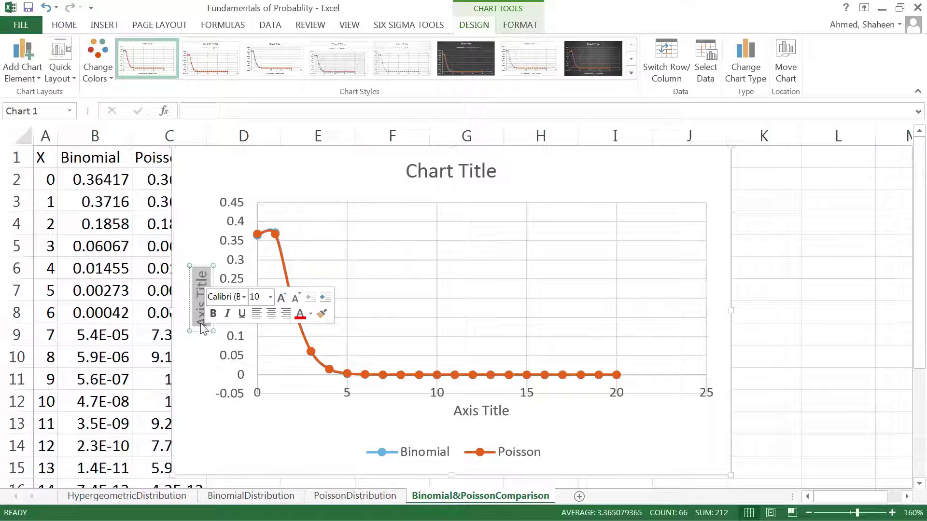
key("BackSpace")
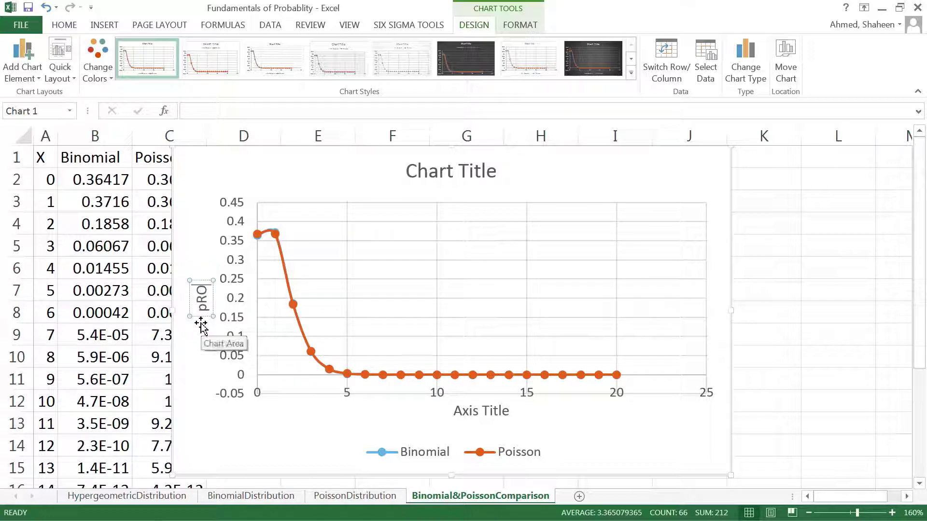
type("Pro")
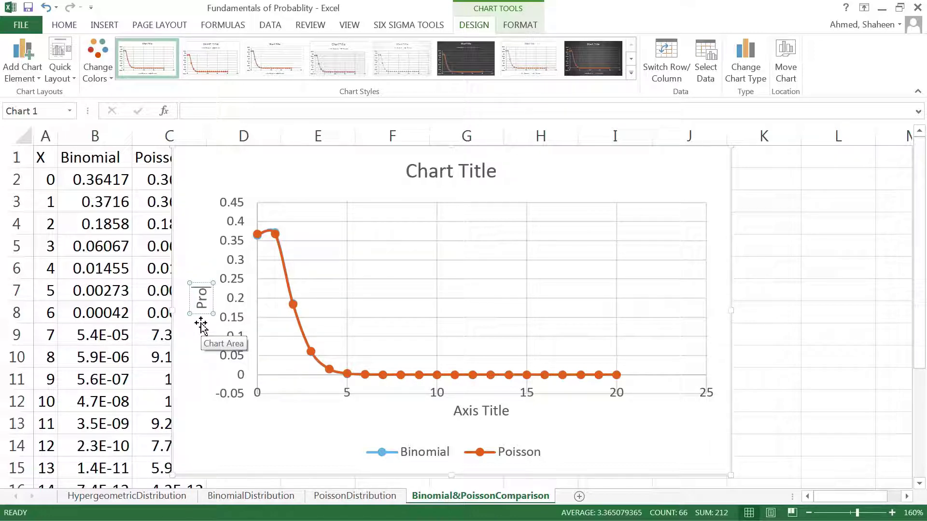
type("babil")
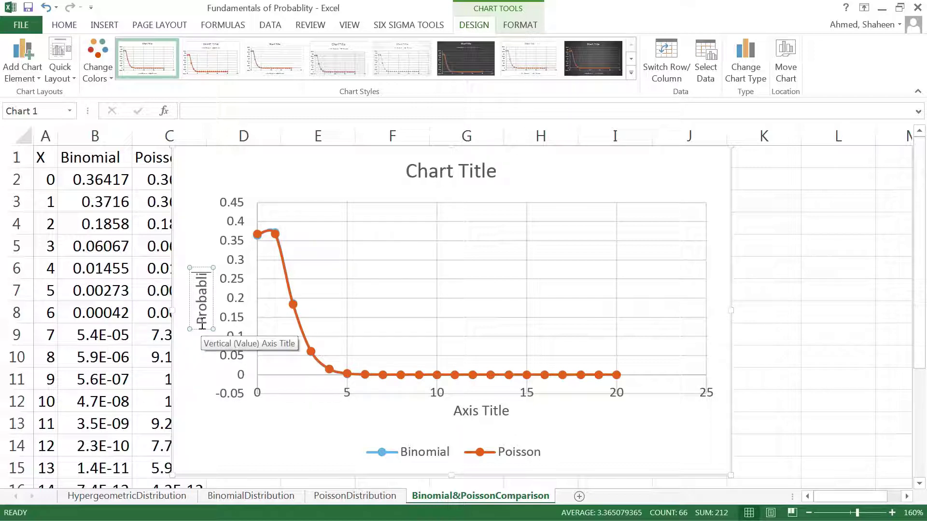
type("ity")
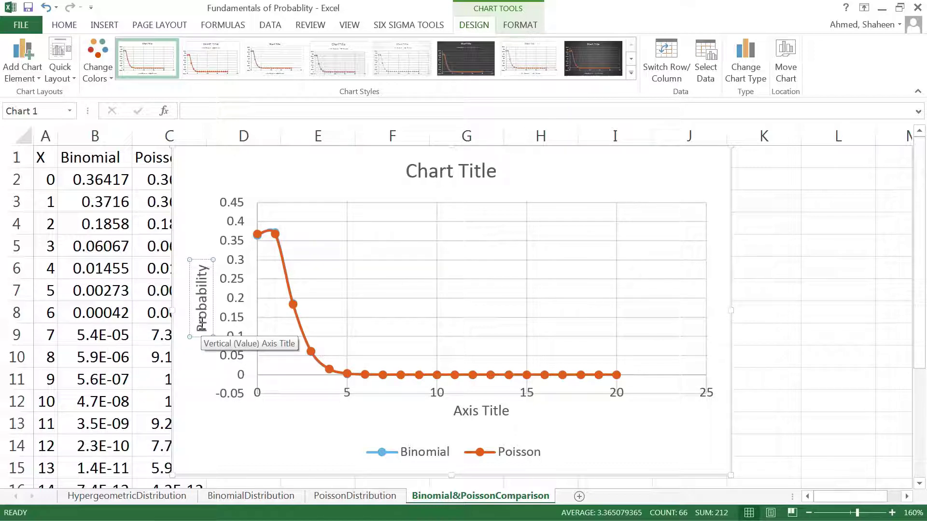
- Replace the chart title placeholder with 'Binomial & Poisson Comparison'
left_click(444, 164)
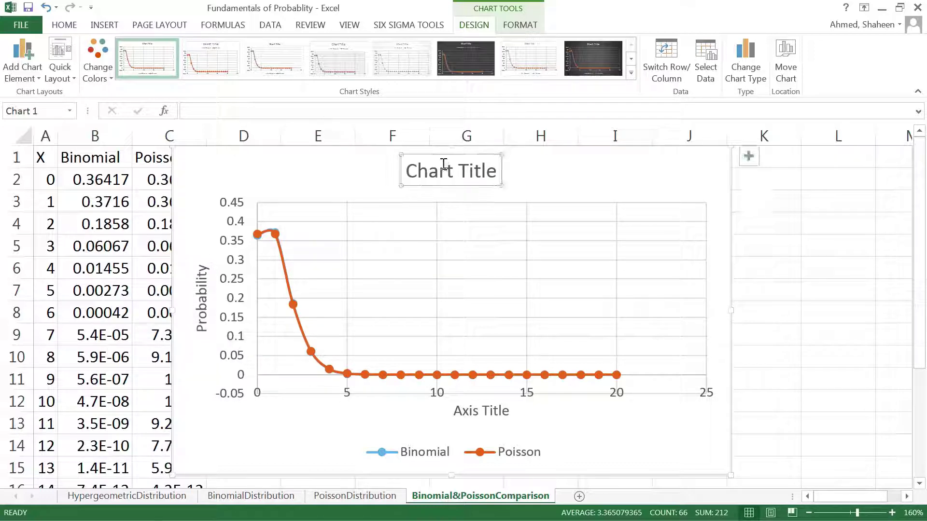
double_click(444, 165)
double_click(432, 171)
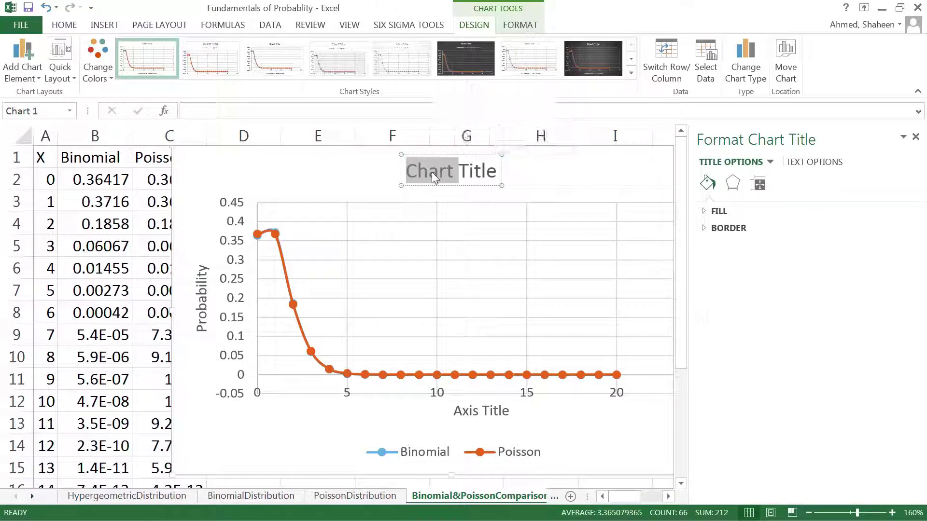
left_click(444, 178)
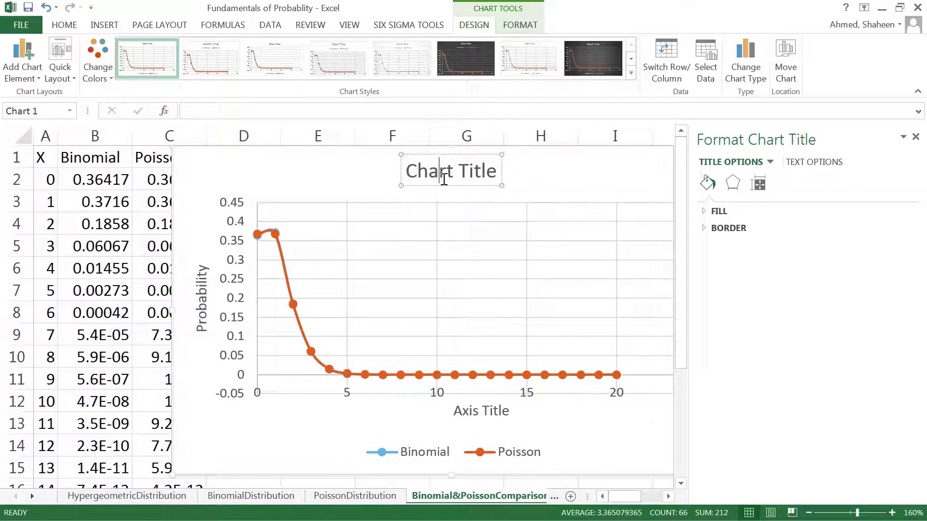
triple_click(430, 176)
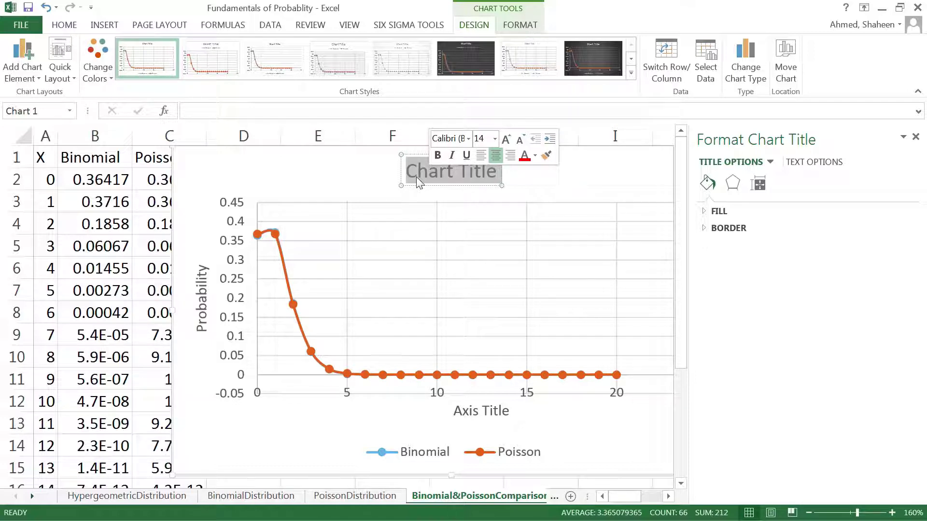
type("B")
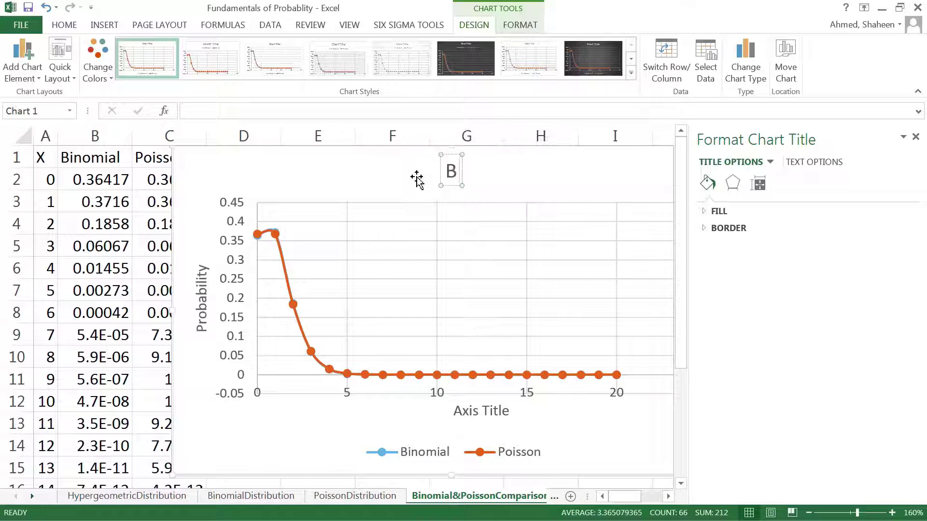
type("inomial")
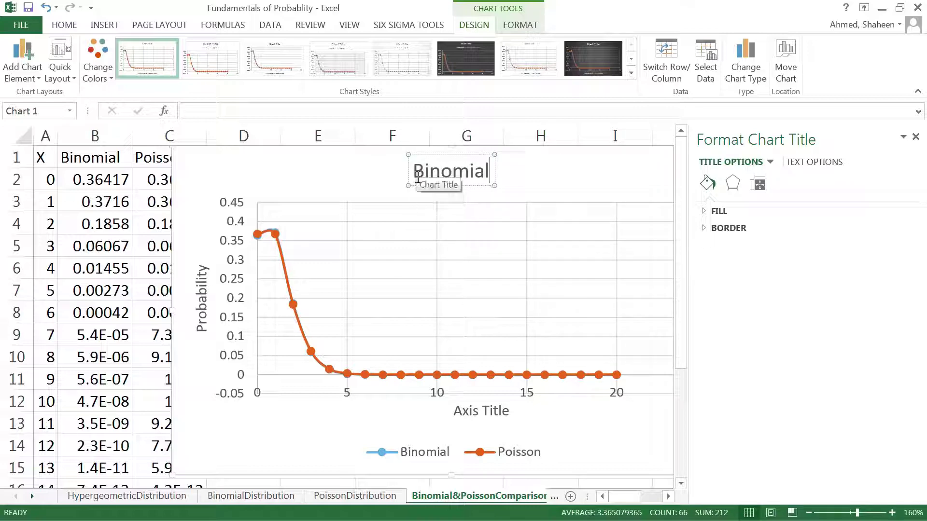
type(" &")
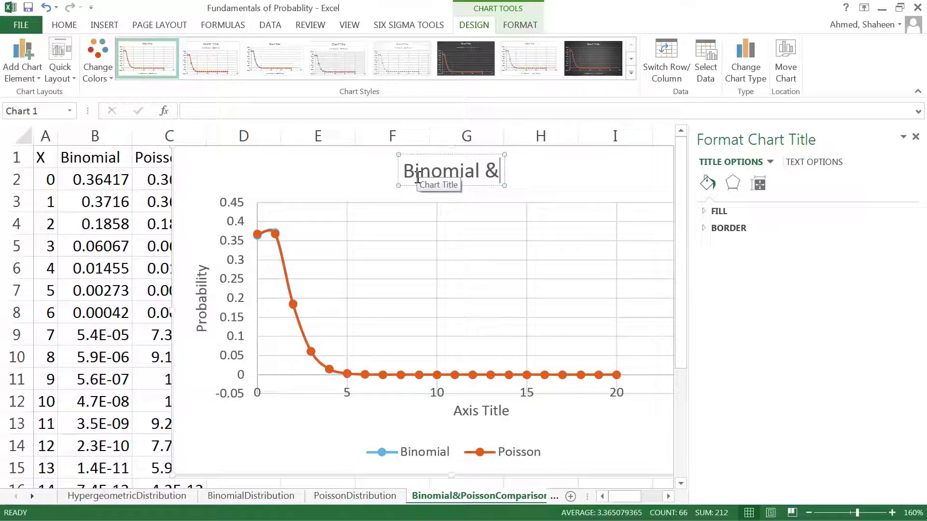
type(" Pois")
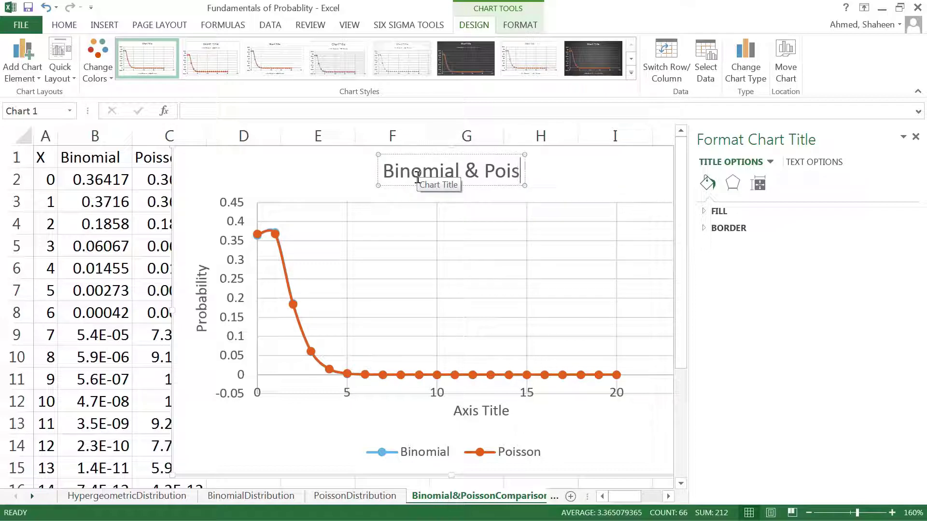
type("son Comparison")
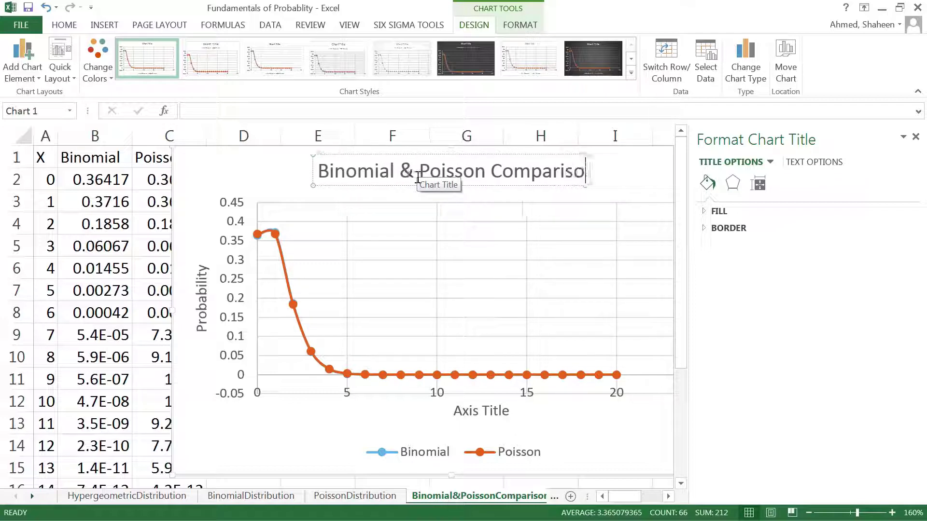
- Set the horizontal axis title to 'Trial/Defective'
left_click(480, 412)
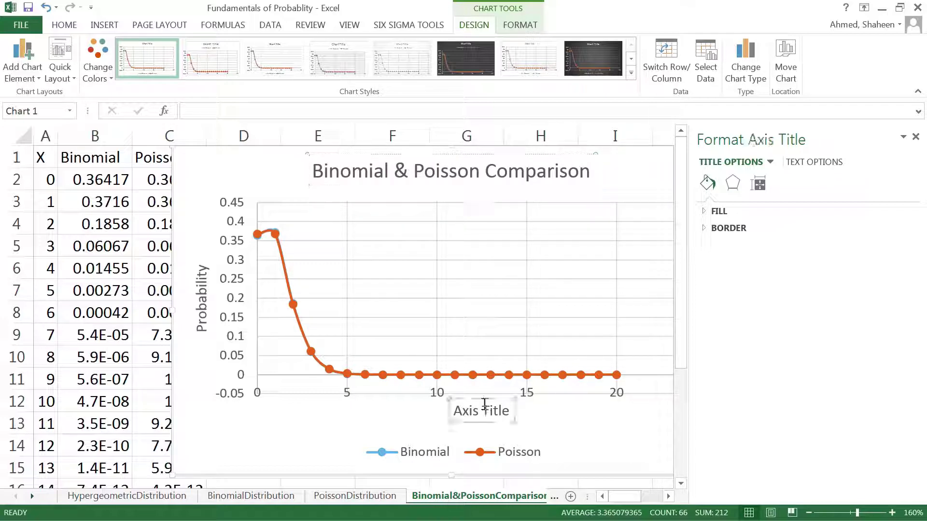
triple_click(485, 410)
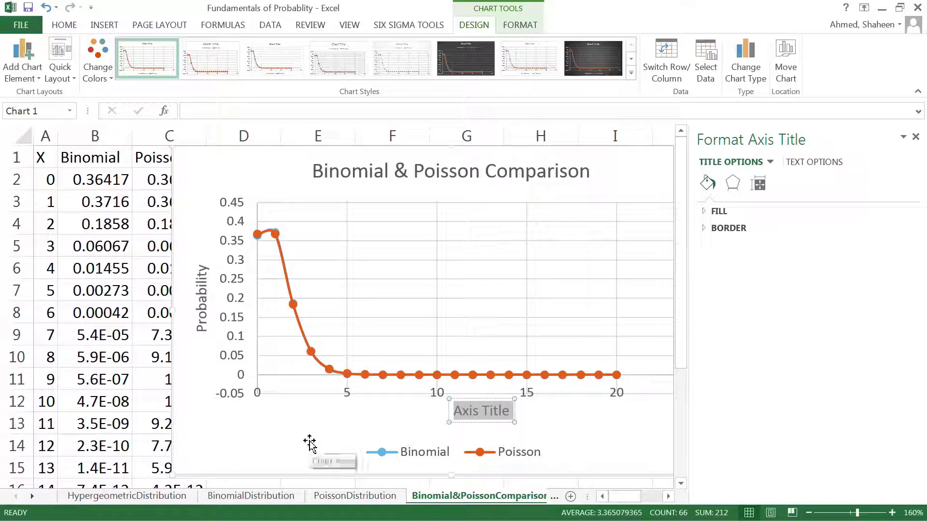
type("Tri")
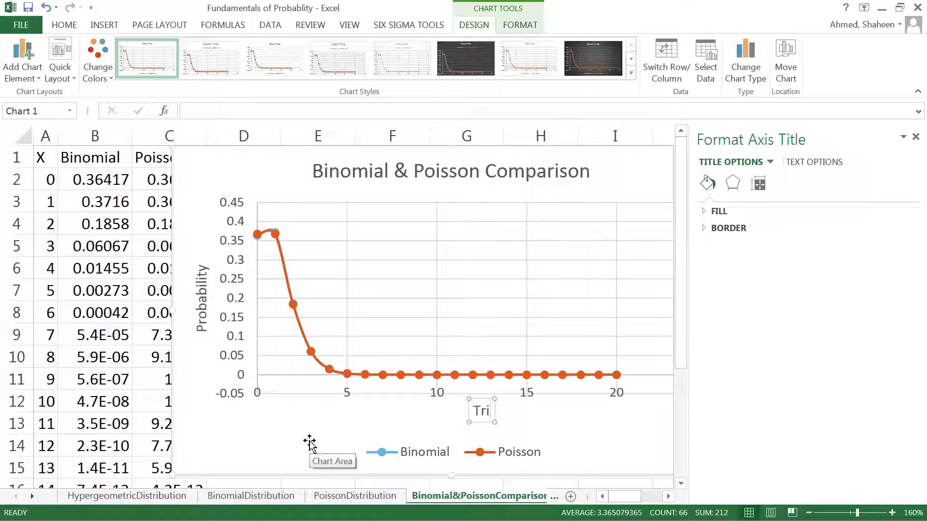
type("al")
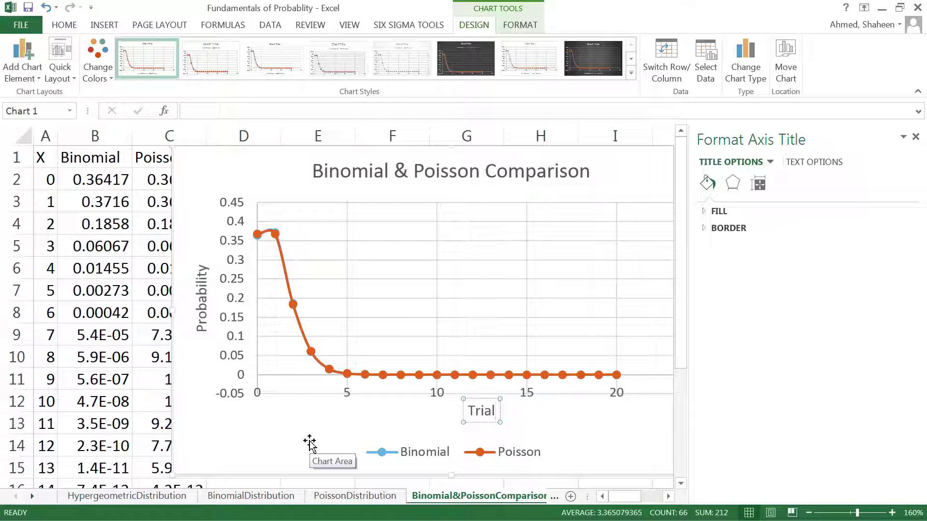
type("/Defec")
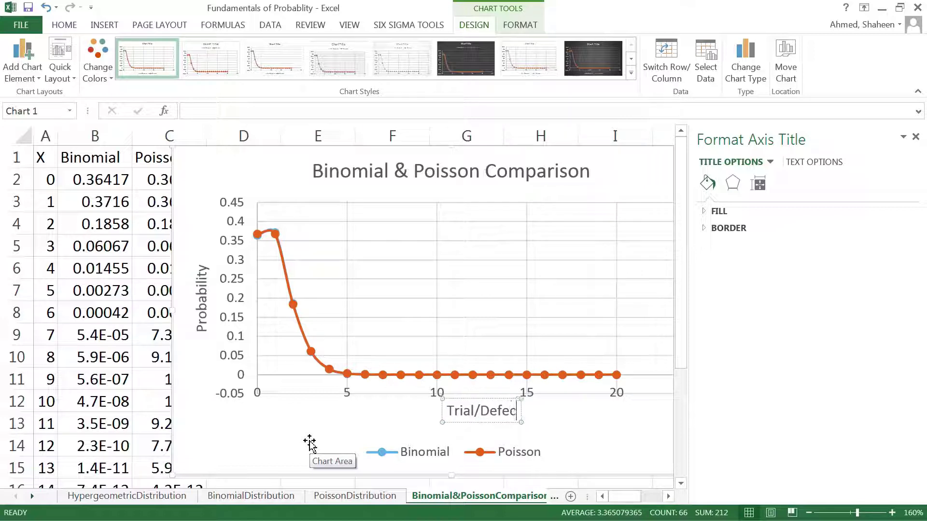
type("tive")
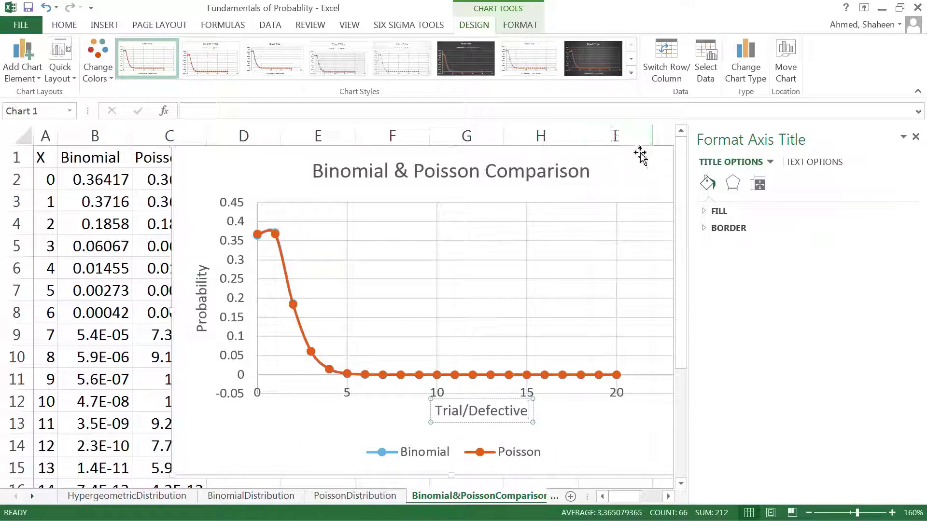
- Undo the accidental chart move and save the workbook
left_click_drag(639, 153, 565, 146)
left_click(566, 146)
key("ctrl+z")
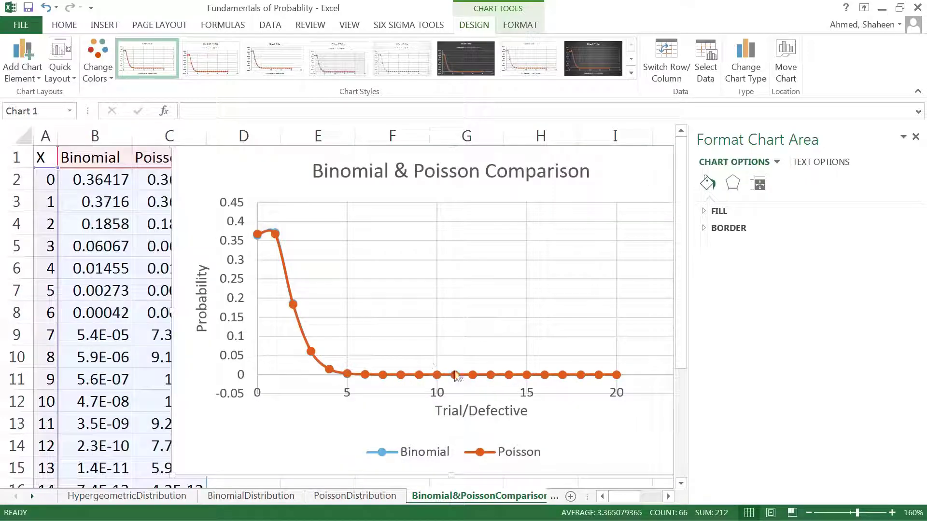
left_click(28, 7)
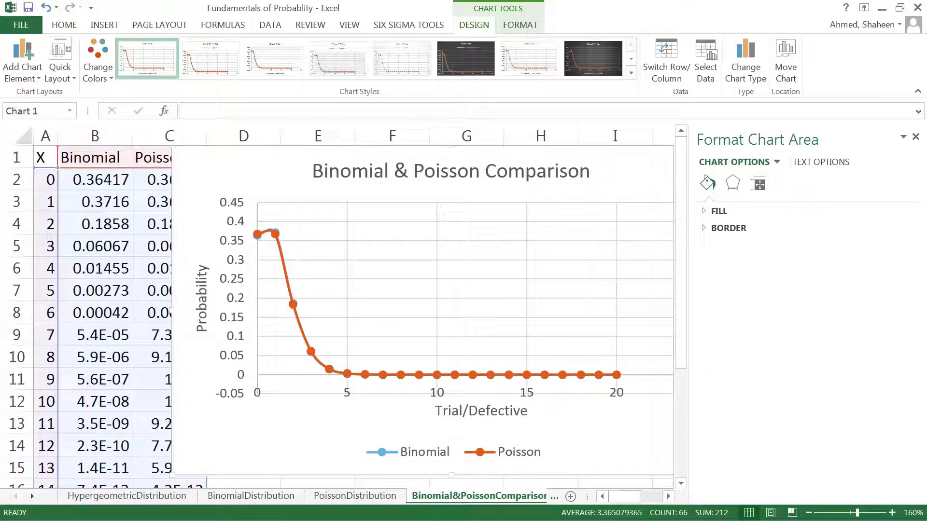